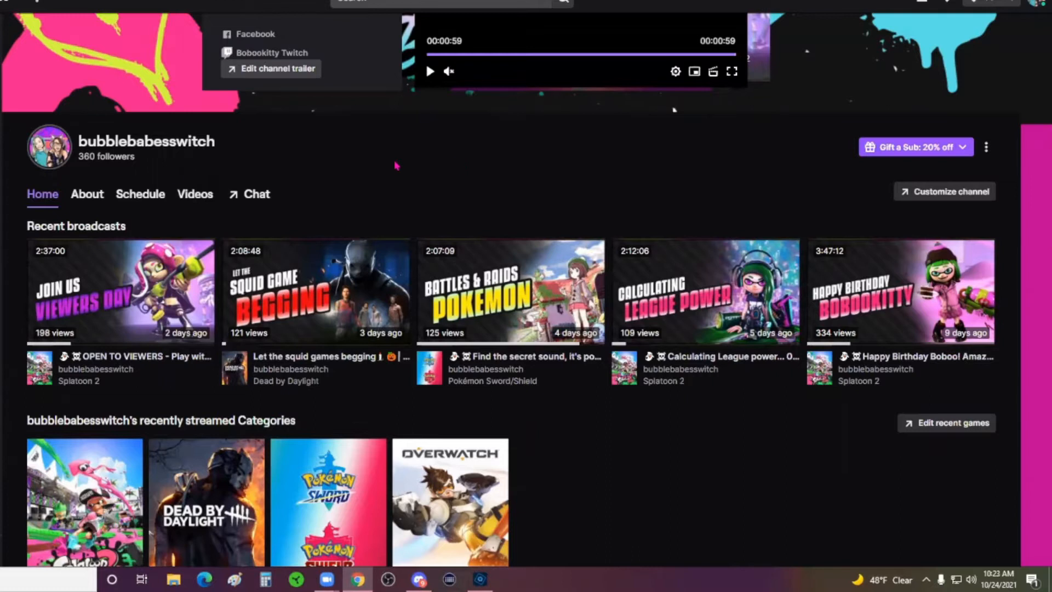
# Step: Browse the channel's recent broadcasts on Twitch and list all past broadcasts to examine their thumbnails
pyautogui.click(196, 195)
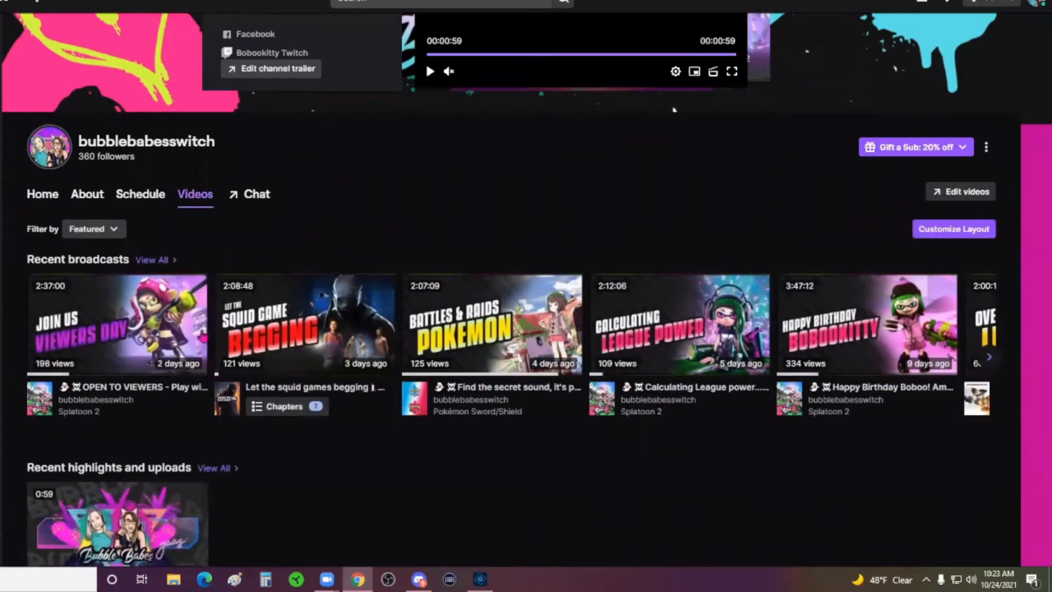
pyautogui.click(982, 365)
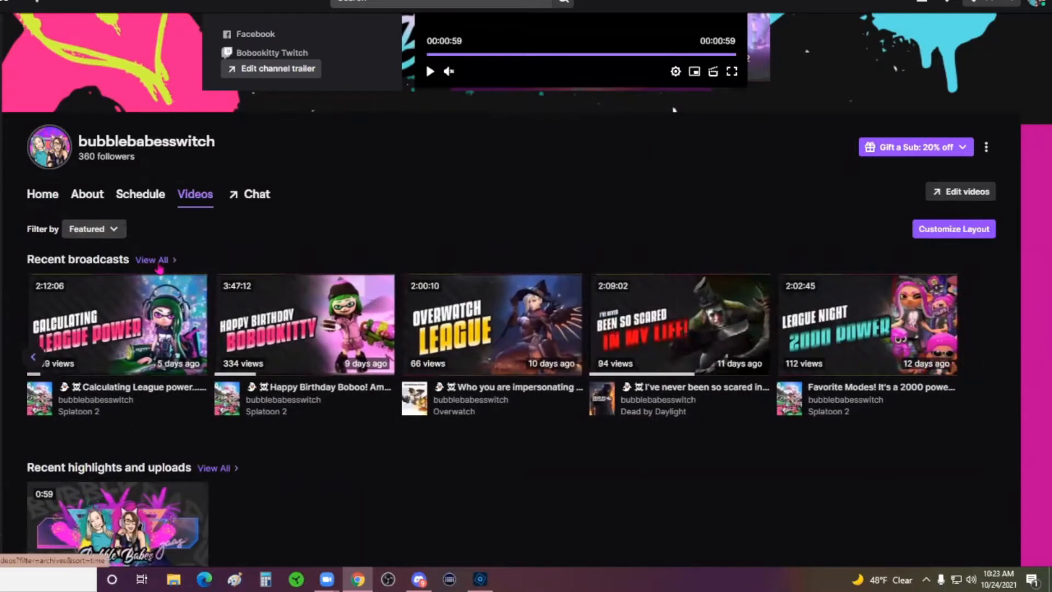
pyautogui.click(158, 262)
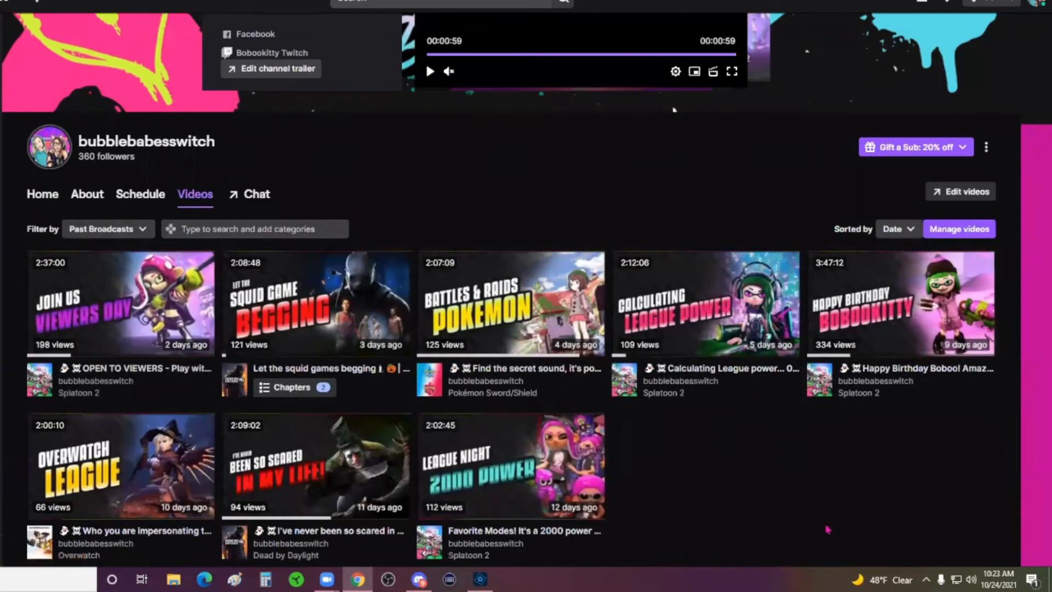
pyautogui.scroll(-1, 828, 529)
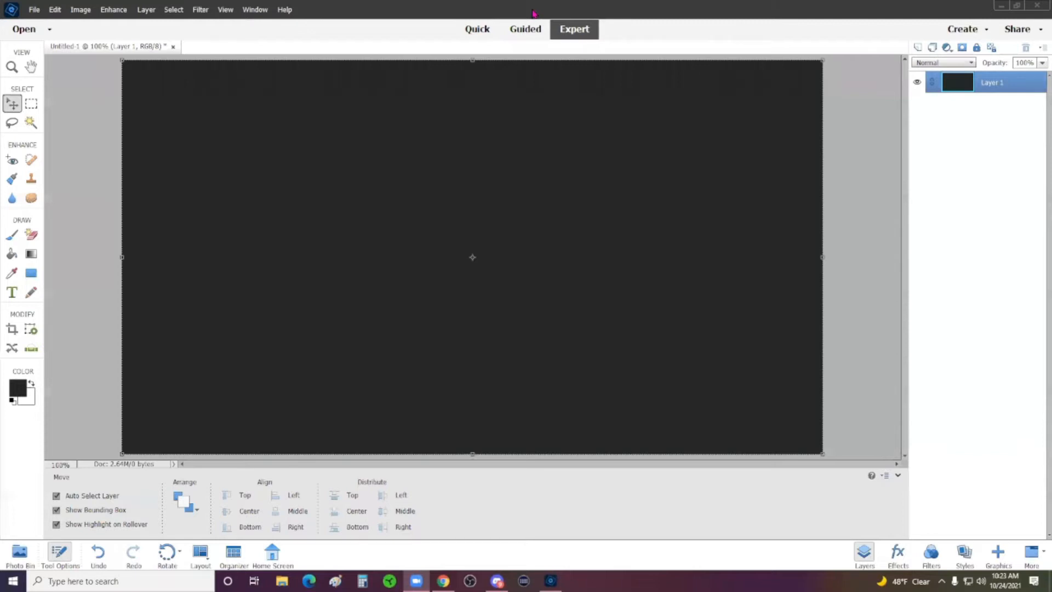
# Step: In Photoshop Elements, close the untitled document and create a blank transparent RGB file, 1280 by 720 pixels at 100 pixels/inch
pyautogui.click(173, 47)
pyautogui.click(537, 221)
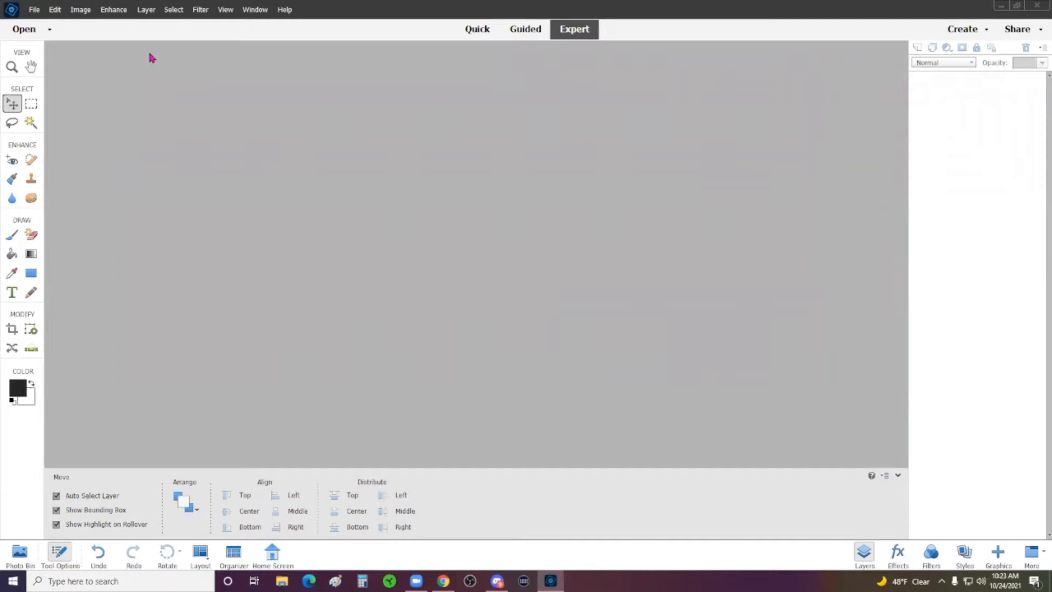
pyautogui.click(34, 9)
pyautogui.moveTo(41, 23)
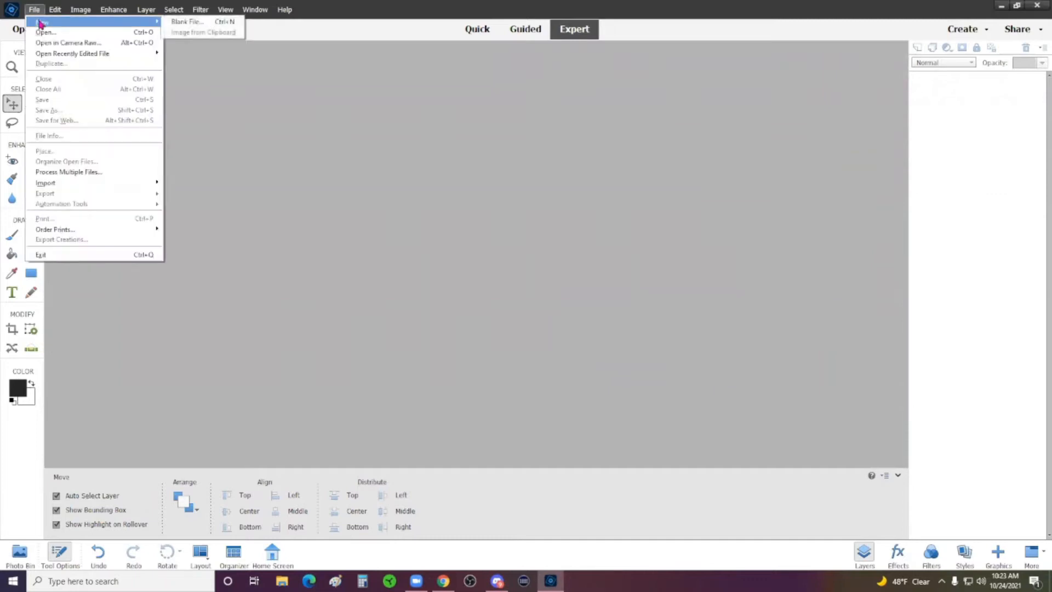
pyautogui.click(186, 23)
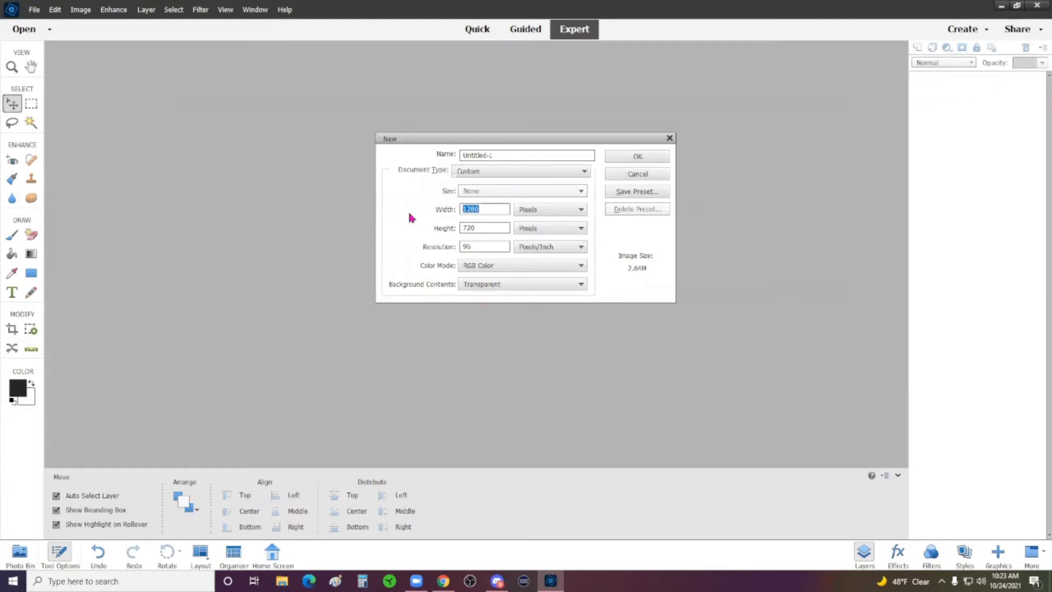
pyautogui.doubleClick(477, 228)
pyautogui.click(473, 285)
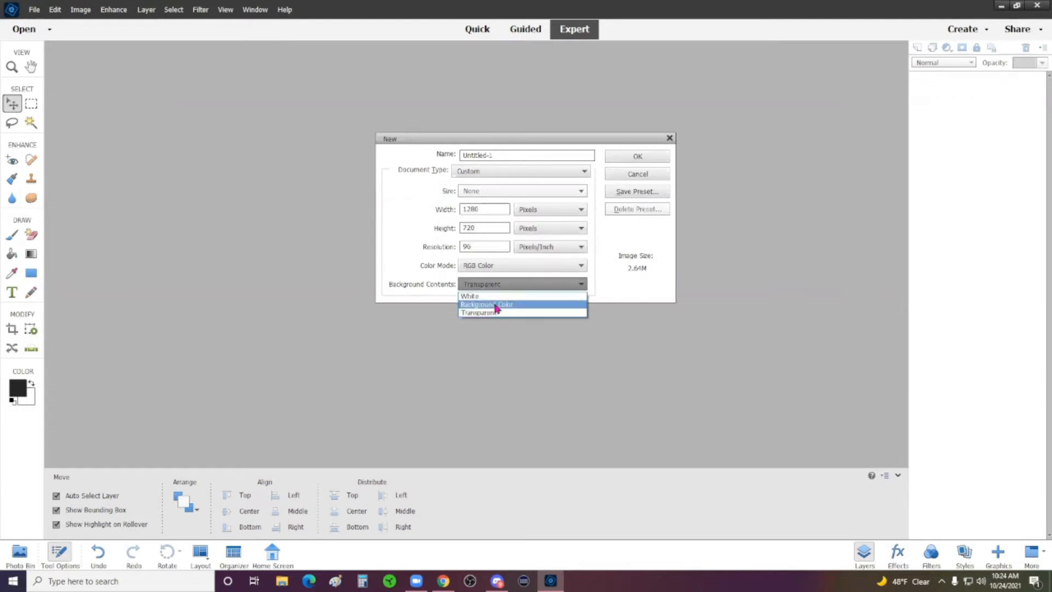
pyautogui.click(495, 314)
pyautogui.doubleClick(495, 247)
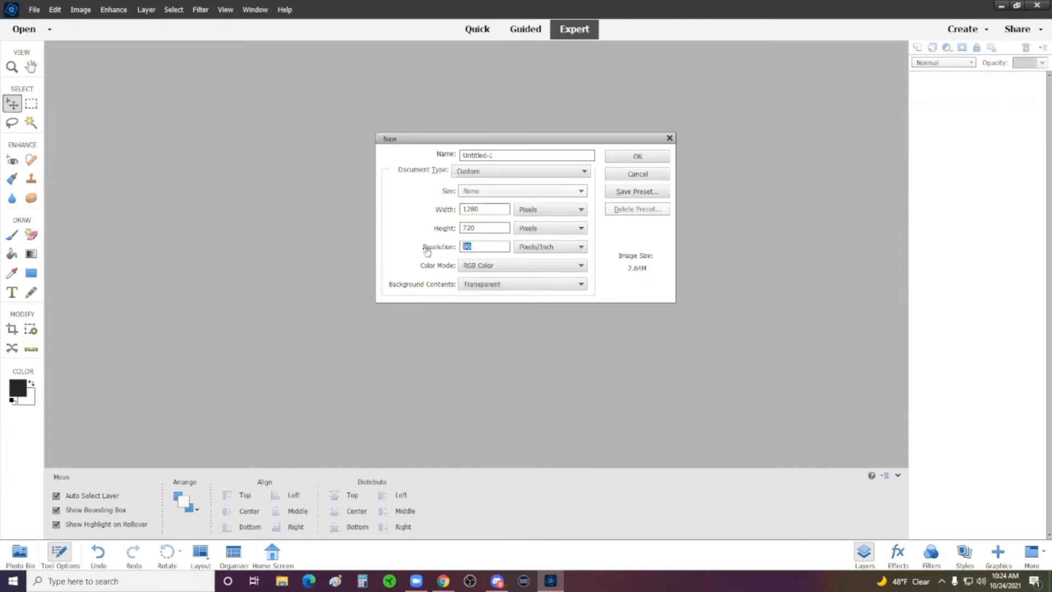
pyautogui.write('100')
pyautogui.click(565, 267)
pyautogui.click(564, 269)
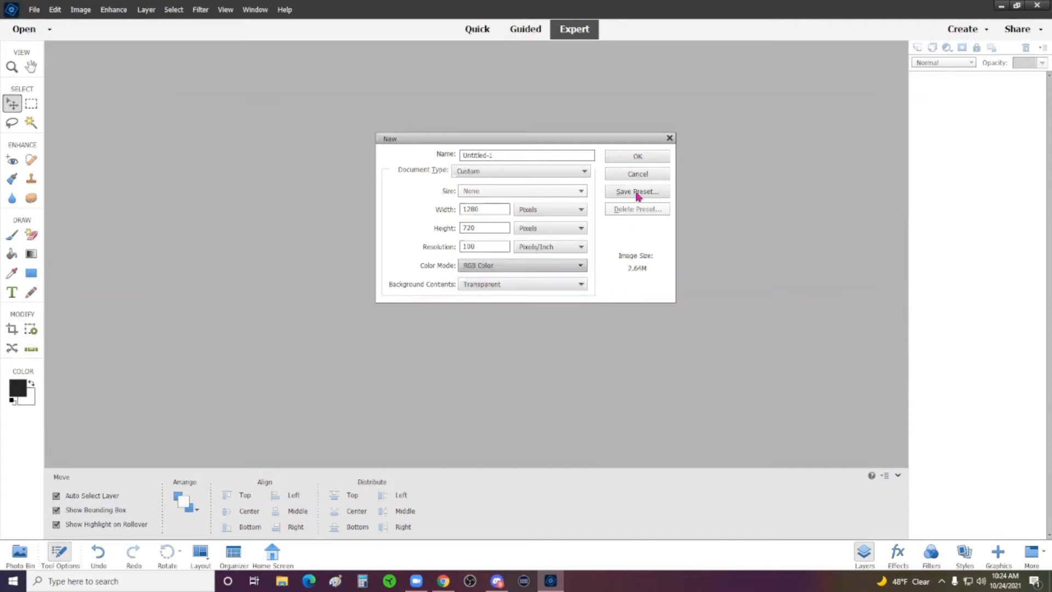
pyautogui.click(637, 157)
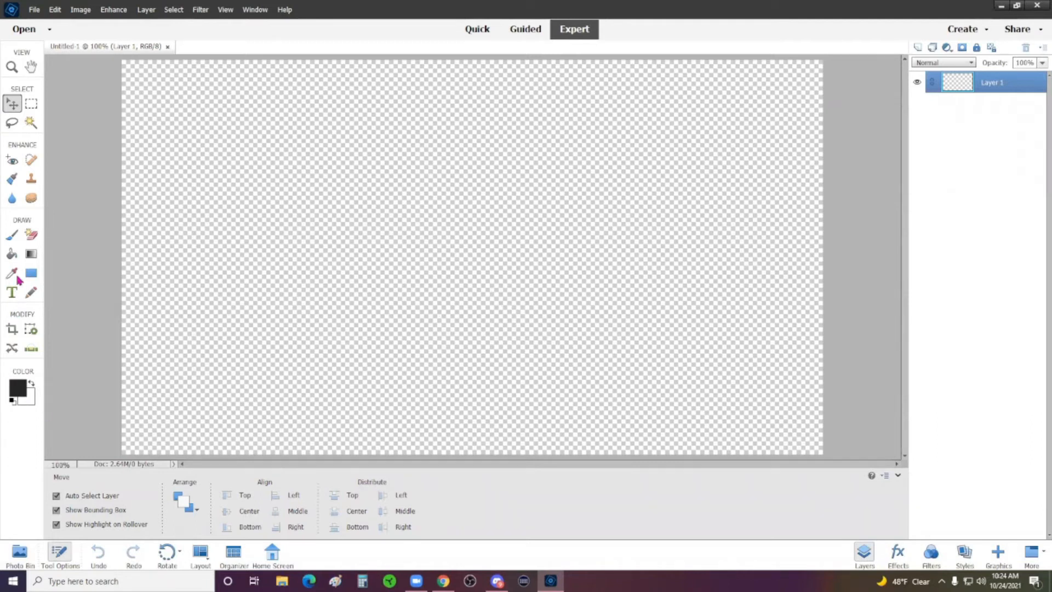
pyautogui.click(21, 391)
pyautogui.moveTo(487, 240); pyautogui.dragTo(483, 188)
pyautogui.moveTo(551, 176)
pyautogui.mouseDown()
pyautogui.moveTo(547, 287)
pyautogui.moveTo(550, 184)
pyautogui.moveTo(550, 262)
pyautogui.moveTo(544, 207)
pyautogui.mouseUp()
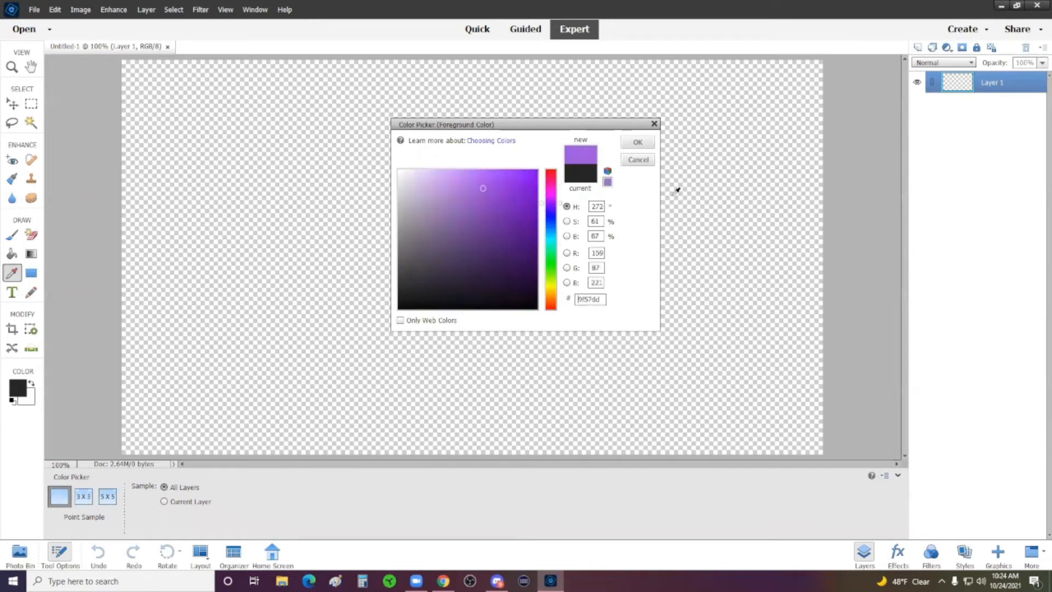
pyautogui.click(638, 160)
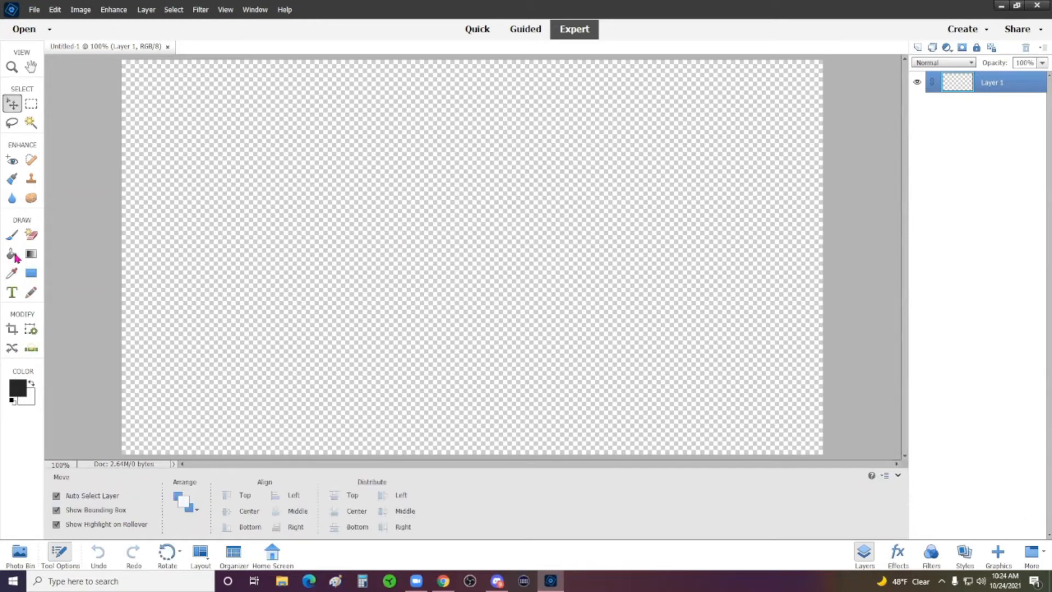
# Step: Fill the empty layer with the dark foreground color using the Paint Bucket, and return to the Move tool
pyautogui.click(13, 256)
pyautogui.click(481, 217)
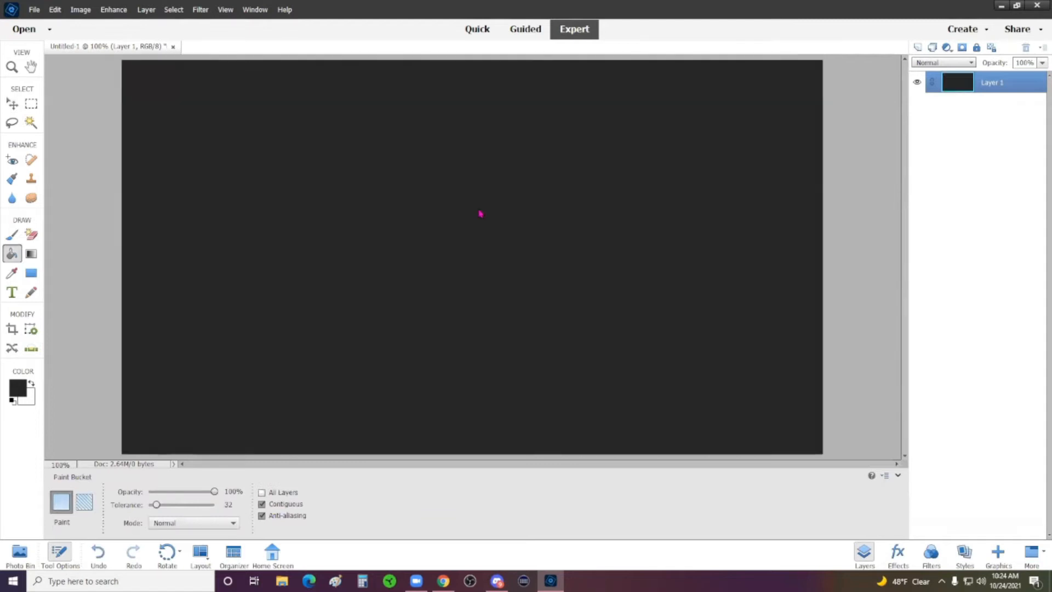
pyautogui.click(17, 109)
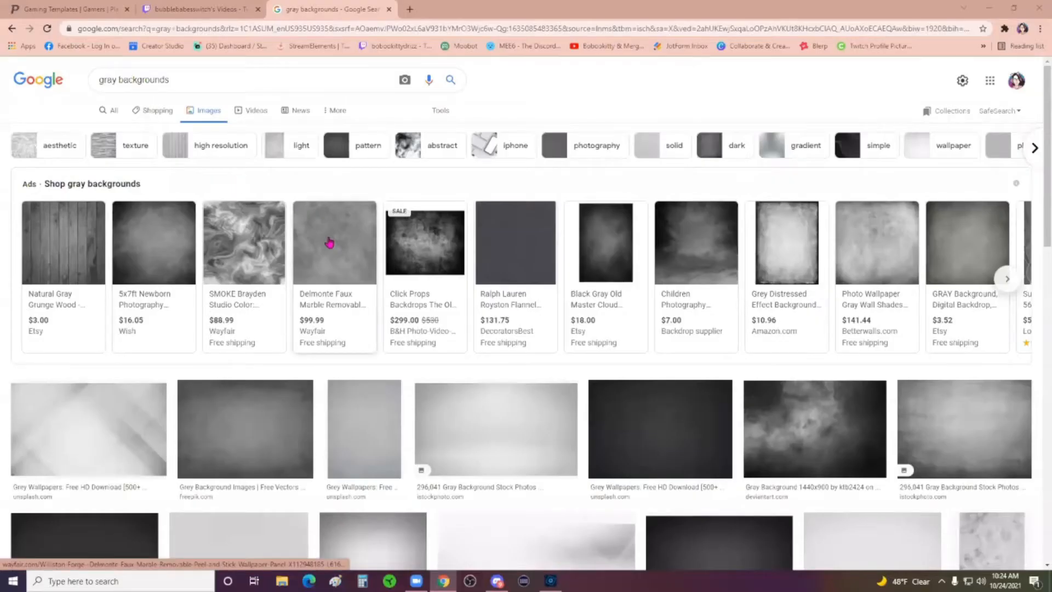
# Step: In Chrome, browse the gray backgrounds image results and preview the scratched dark gray WallpaperAccess texture
pyautogui.moveTo(330, 242)
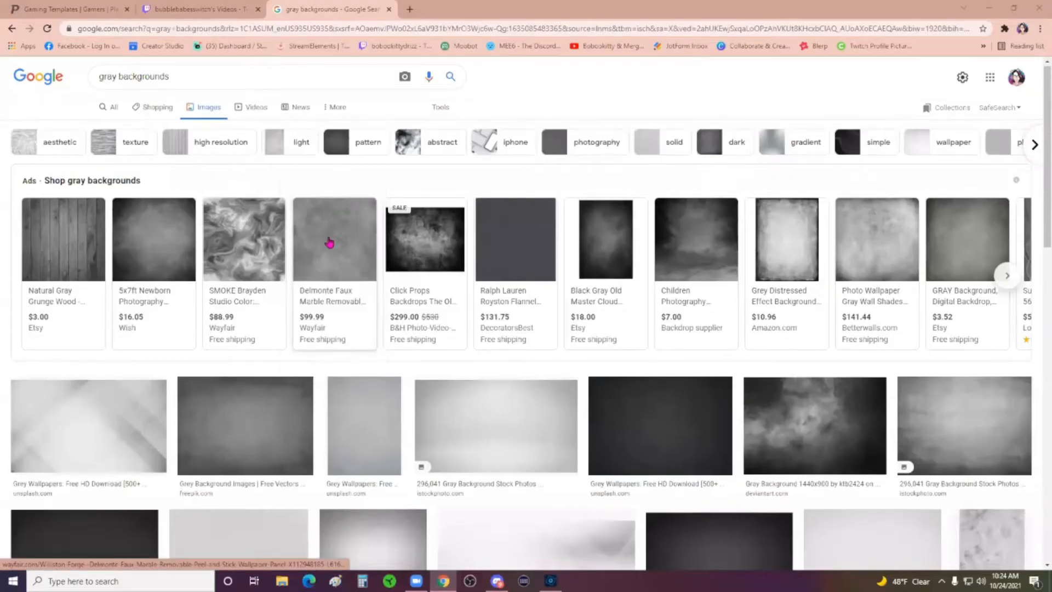
pyautogui.scroll(-10, 516, 265)
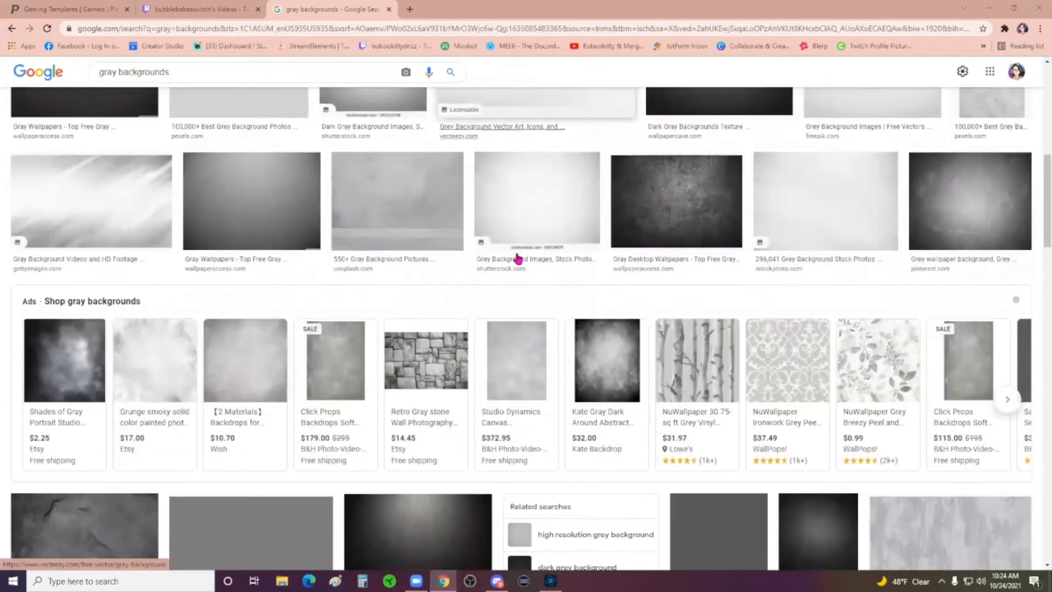
pyautogui.scroll(-1, 548, 235)
pyautogui.click(635, 175)
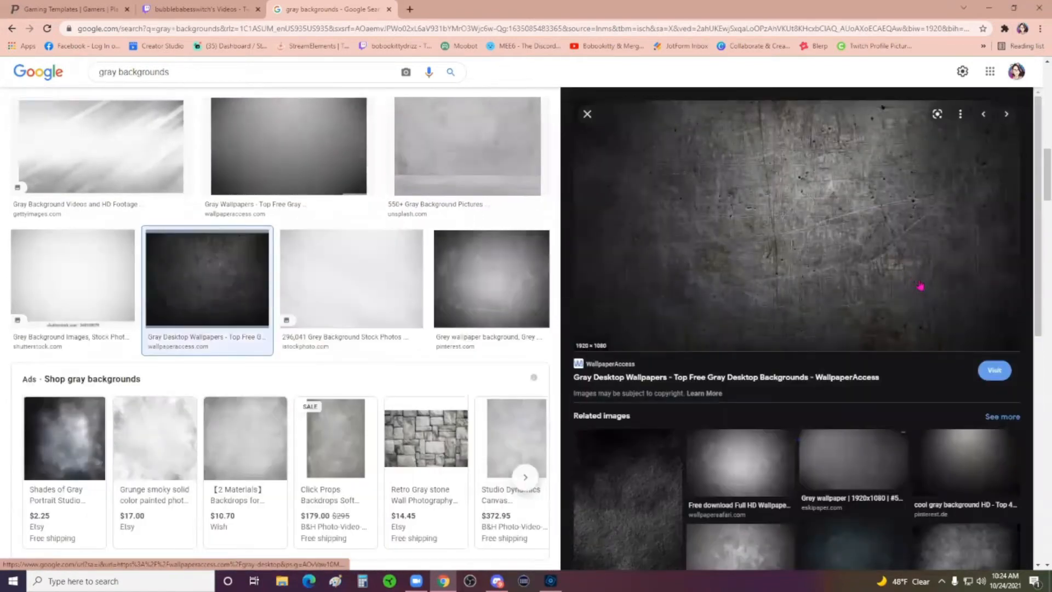
pyautogui.scroll(-1, 366, 337)
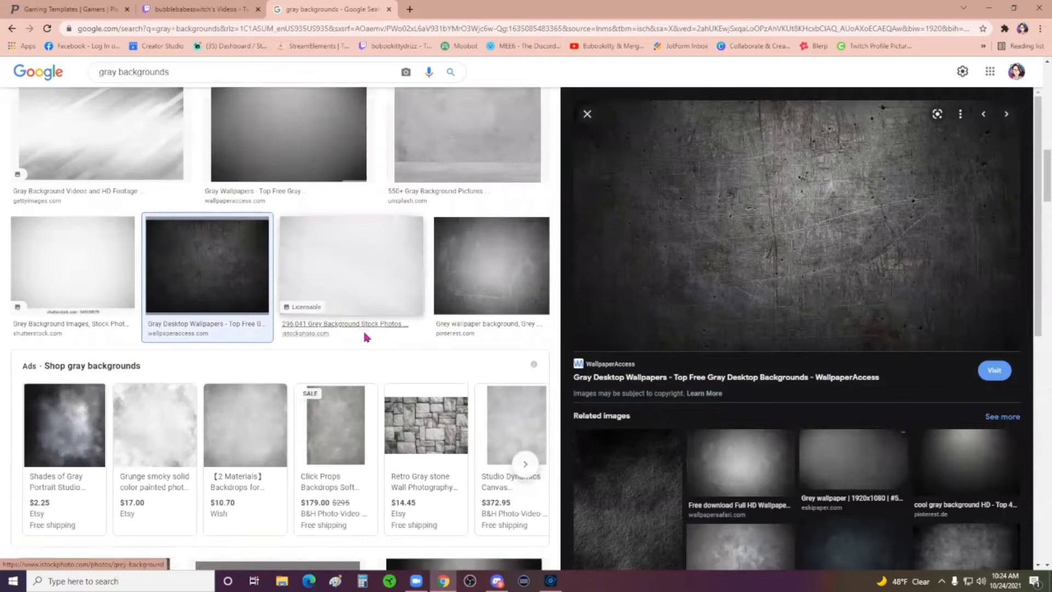
pyautogui.scroll(-5, 365, 337)
pyautogui.scroll(9, 373, 328)
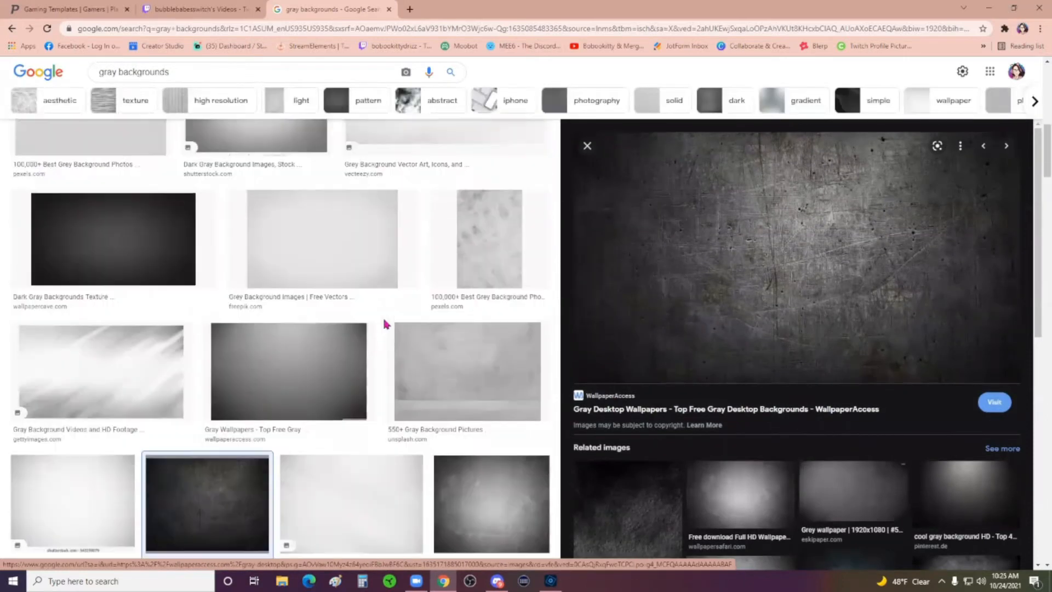
pyautogui.scroll(10, 384, 323)
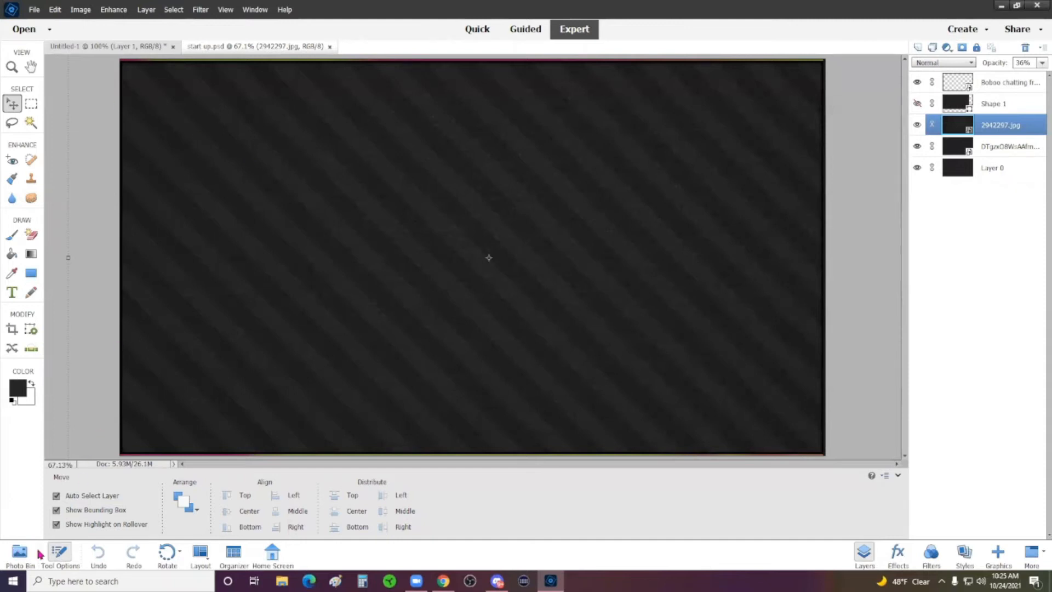
# Step: In Photoshop Elements, show thumbnails of the open files and close the untitled document
pyautogui.click(19, 552)
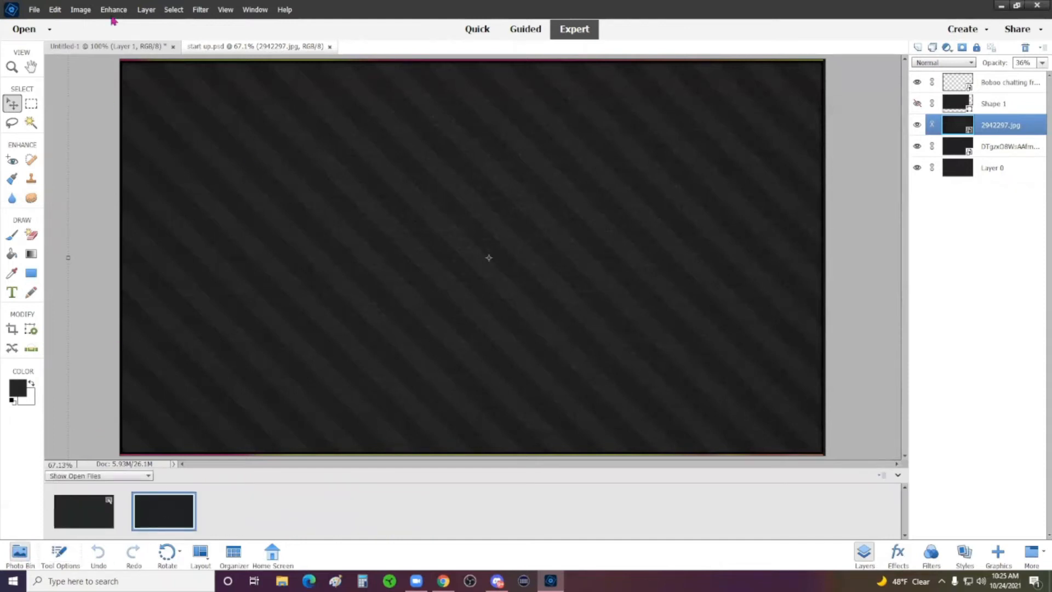
pyautogui.click(145, 49)
pyautogui.click(260, 48)
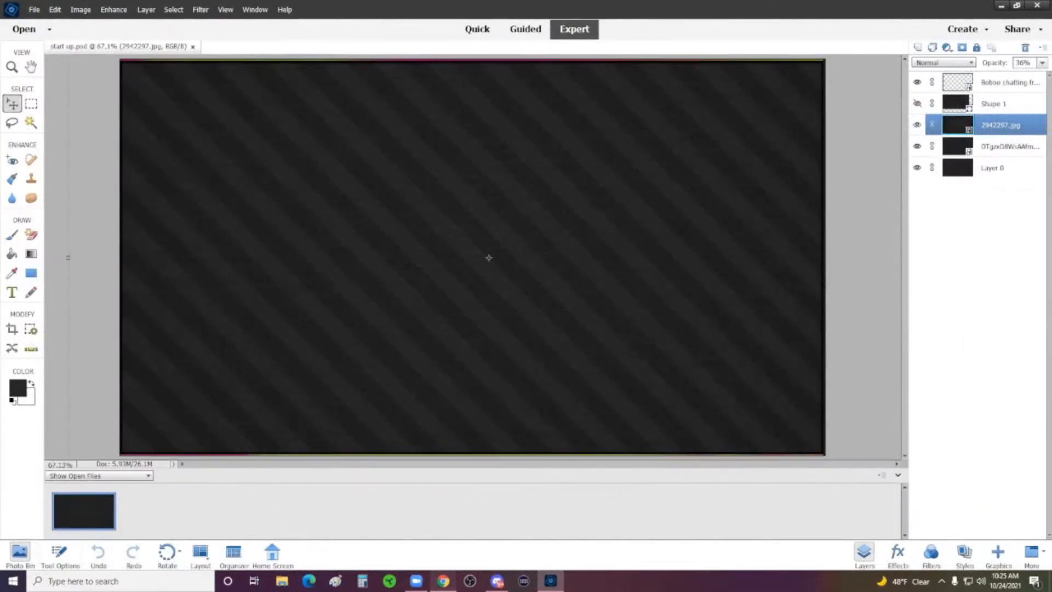
# Step: Switch to Chrome and search Google for "dead by daylight backgrounds" from a new tab
pyautogui.click(443, 581)
pyautogui.click(279, 9)
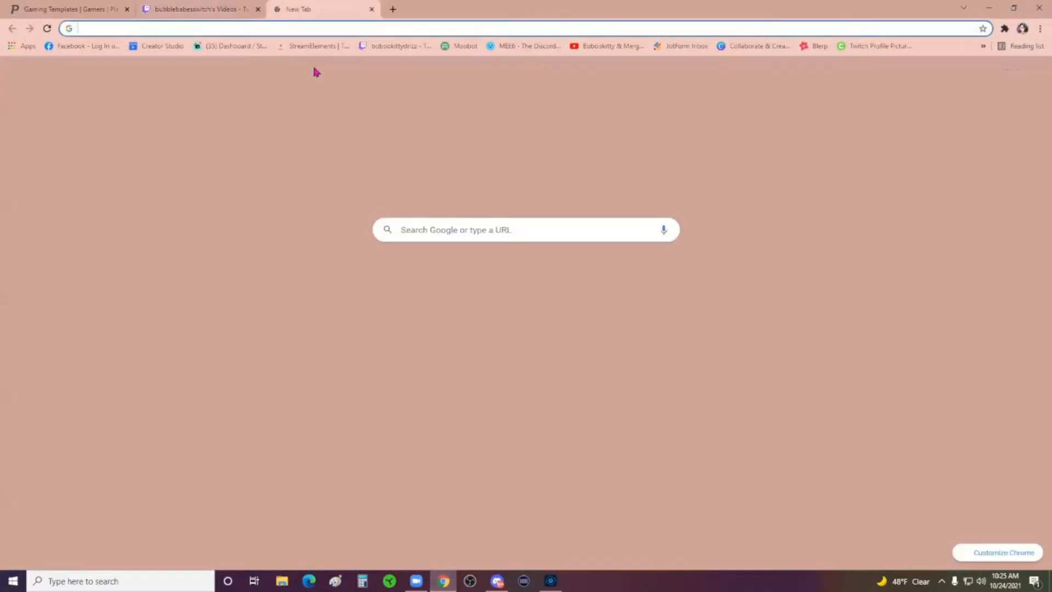
pyautogui.click(437, 230)
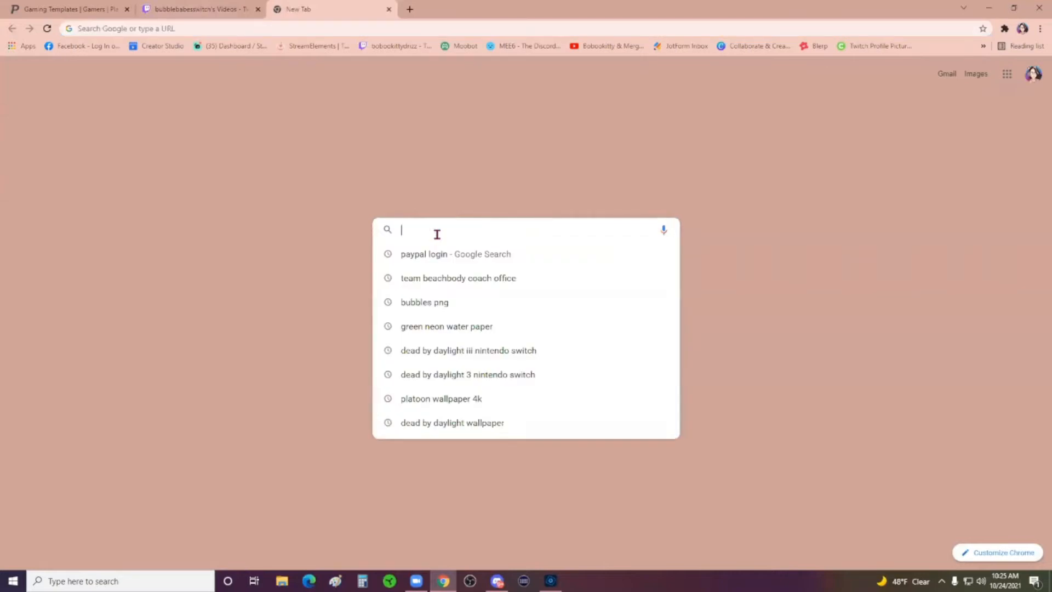
pyautogui.write('dead by da')
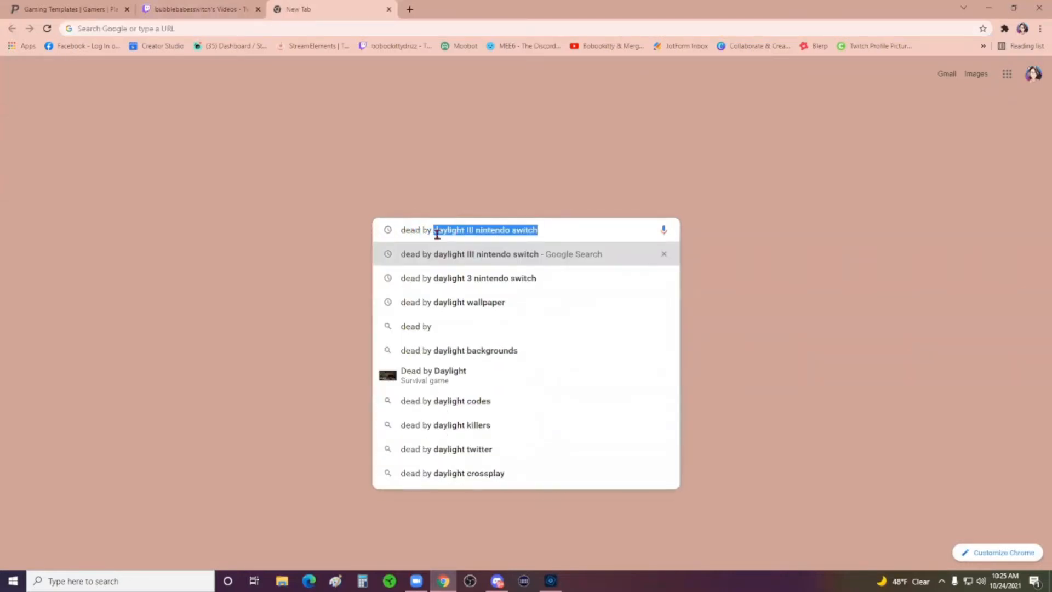
pyautogui.write('ylight ba')
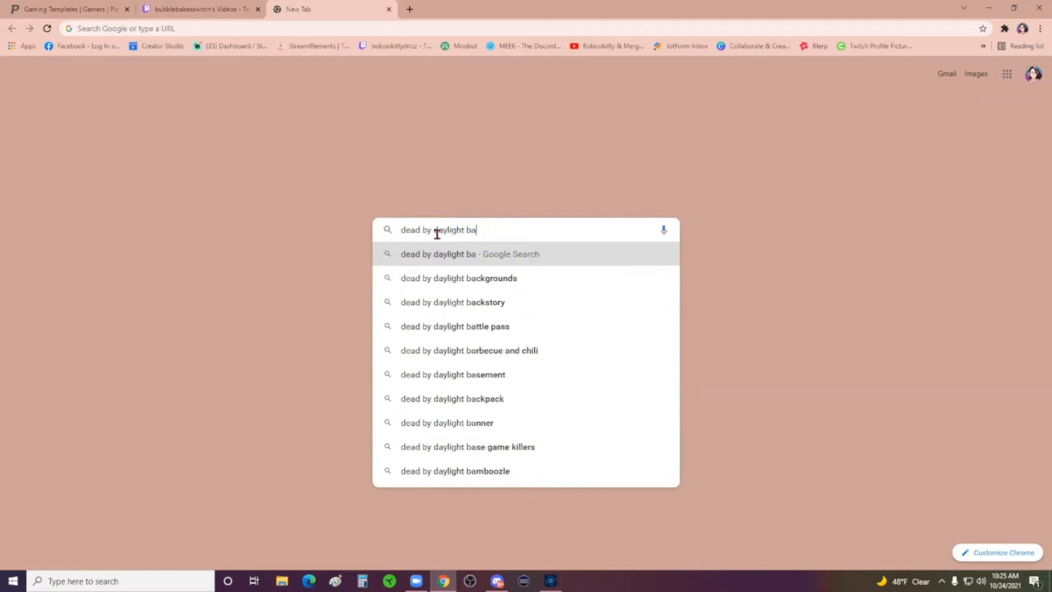
pyautogui.write('ckgrounds')
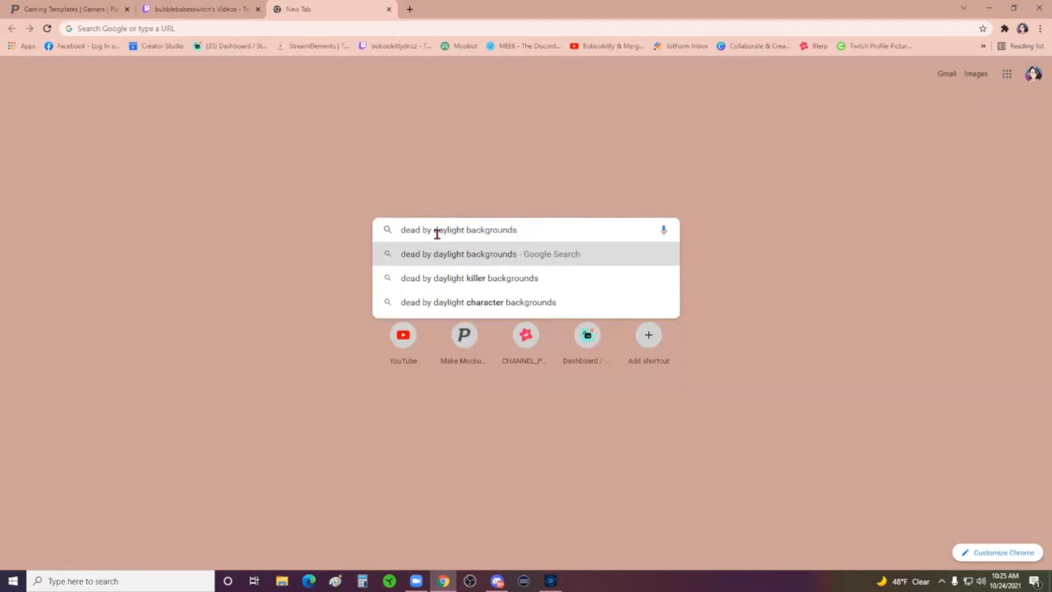
pyautogui.press('Return')
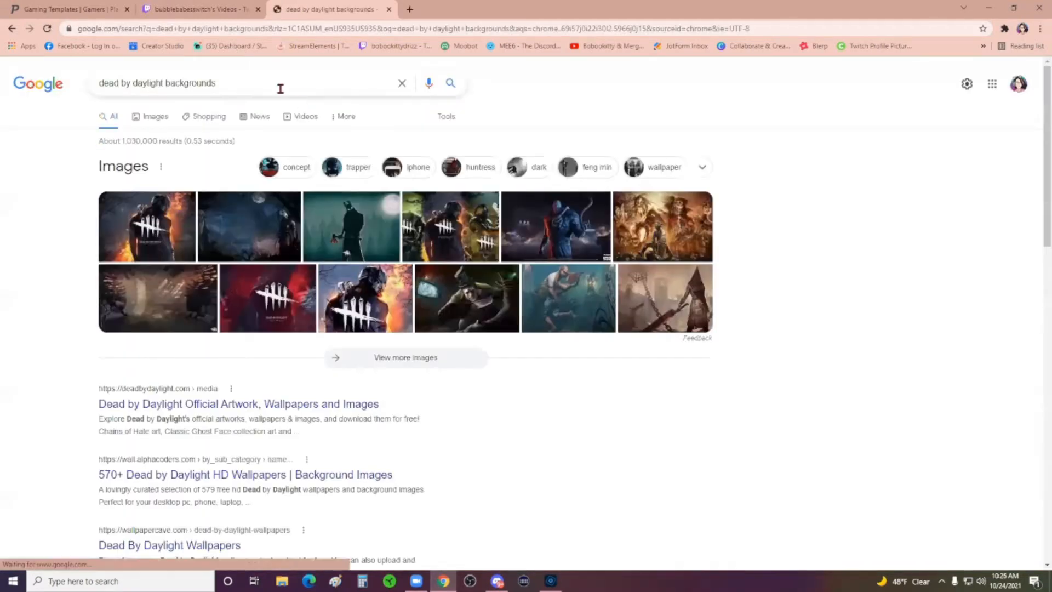
# Step: Change the search to "dead by daylight wallpaper 4k" and browse the image results for a suitable background
pyautogui.click(280, 88)
pyautogui.click(207, 106)
pyautogui.click(159, 117)
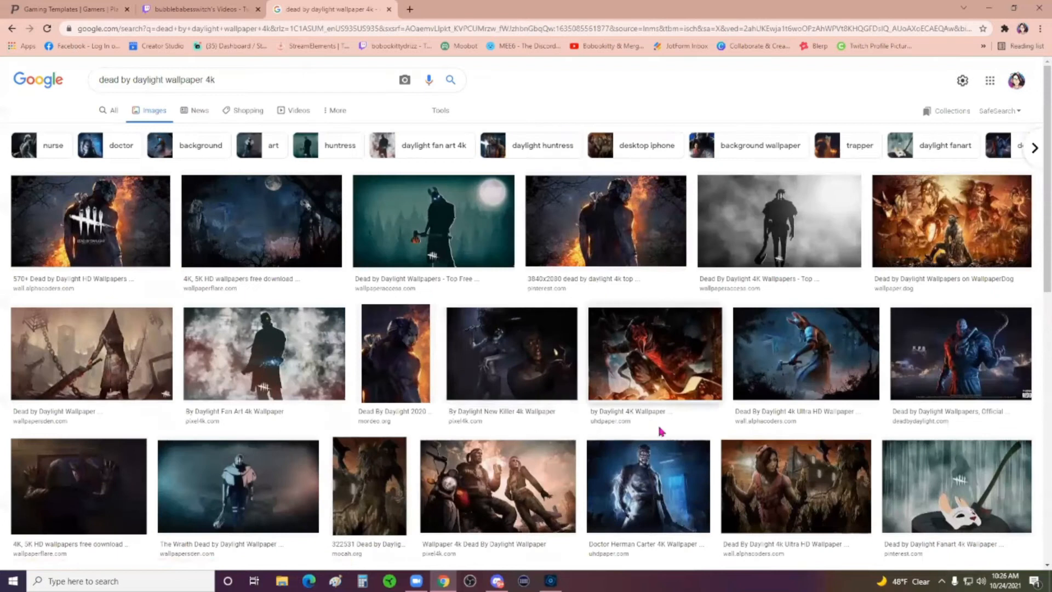
pyautogui.scroll(-3, 782, 434)
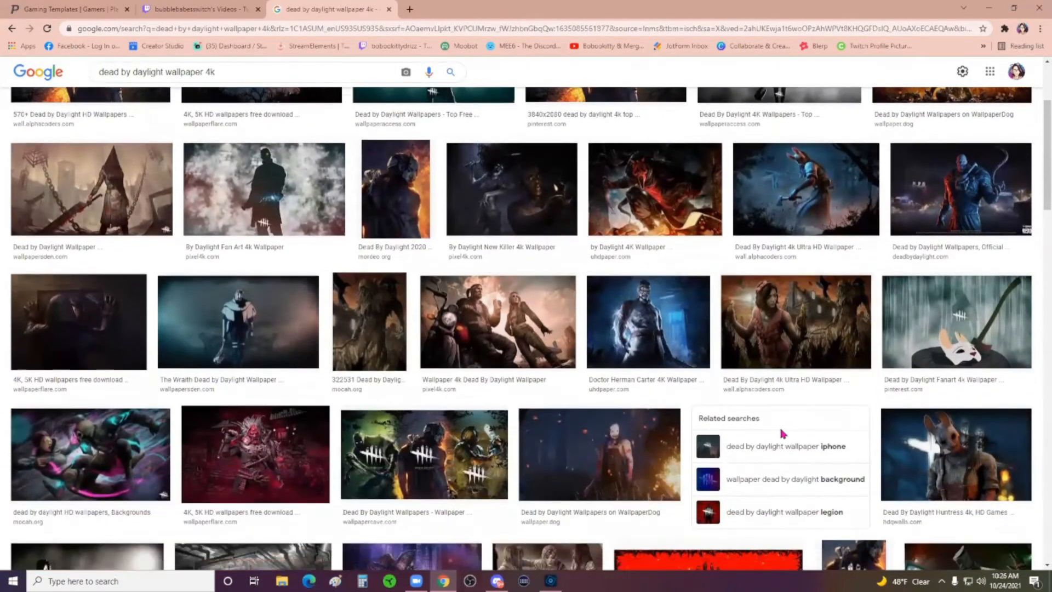
pyautogui.scroll(-1, 782, 434)
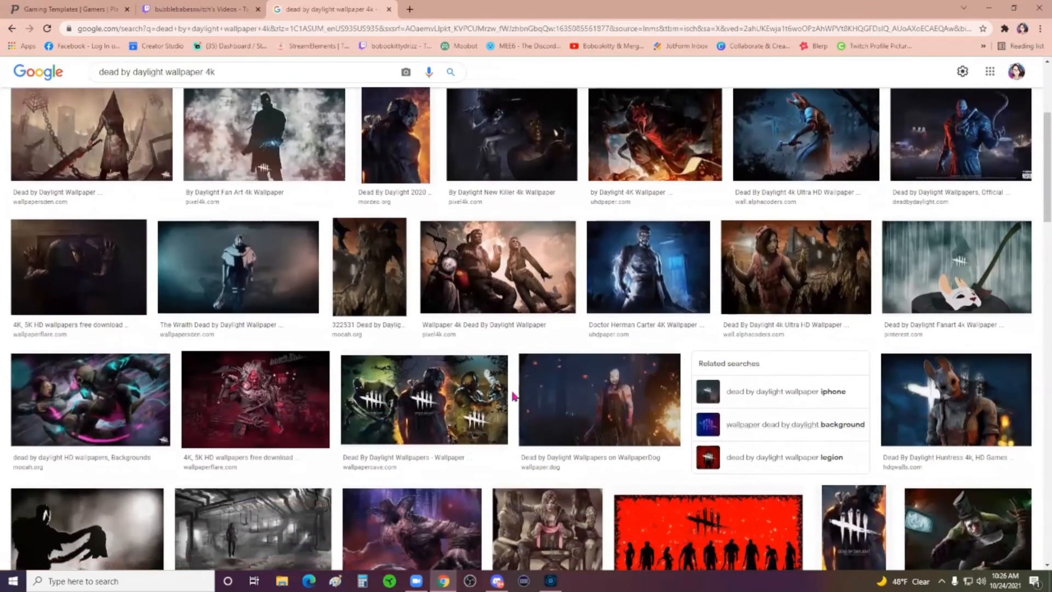
pyautogui.scroll(-1, 522, 397)
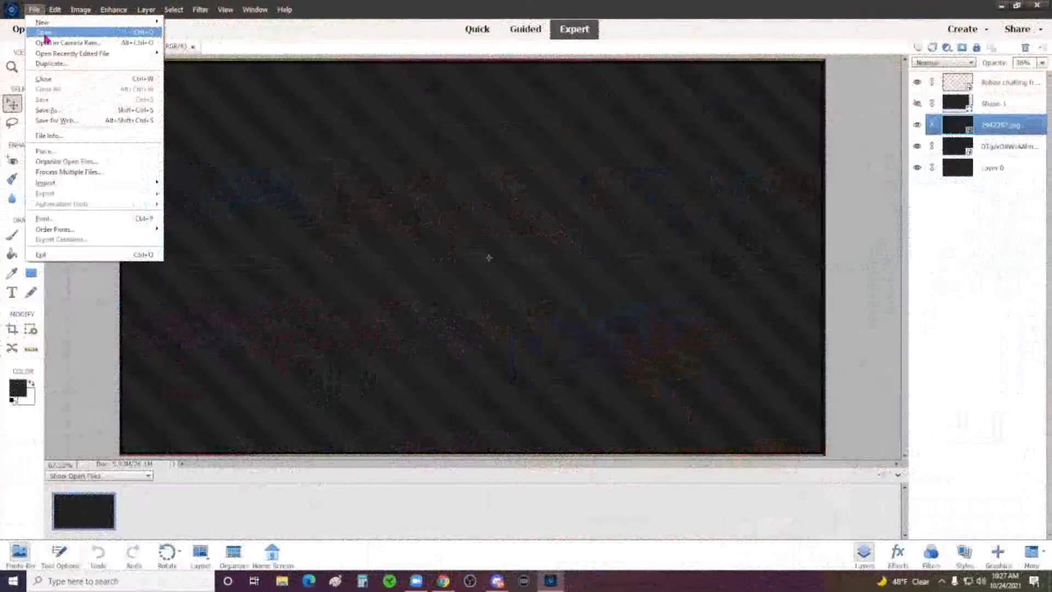
# Step: In Photoshop Elements, open the image 61756d386f557.jpg from the Downloads folder
pyautogui.click(33, 41)
pyautogui.click(114, 102)
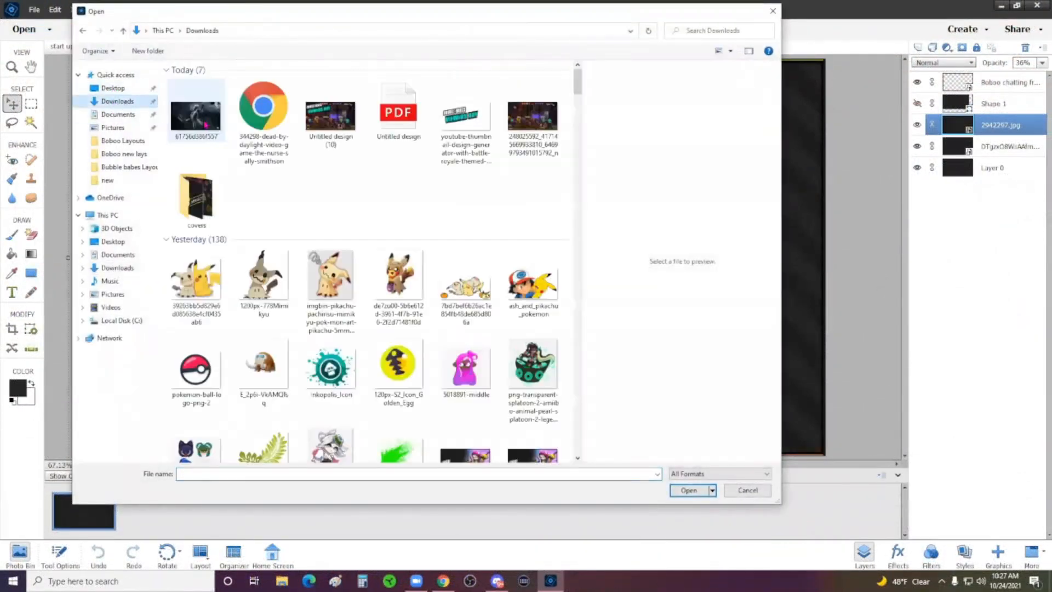
pyautogui.doubleClick(195, 116)
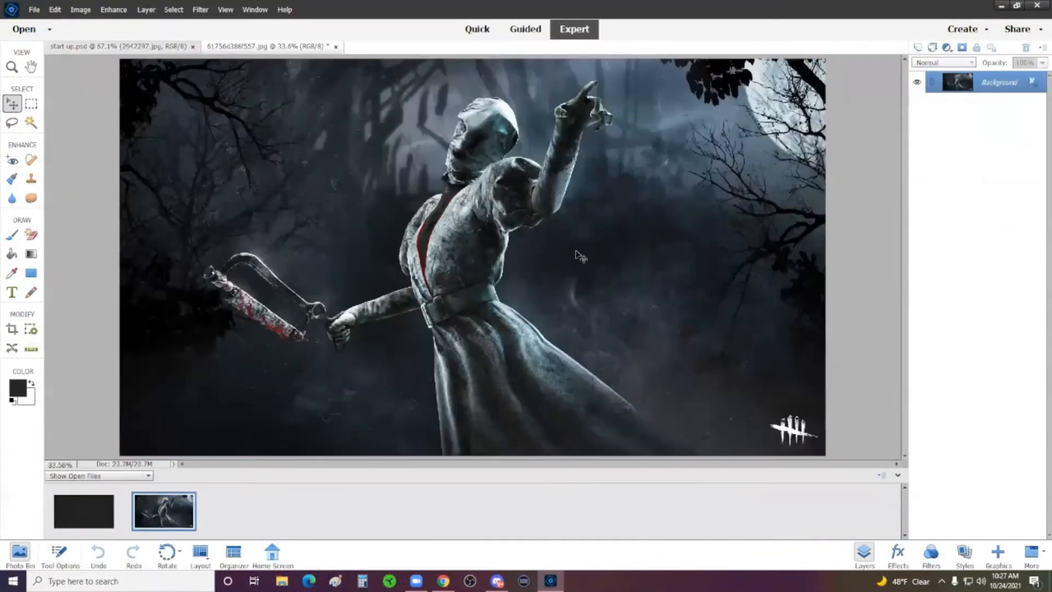
# Step: Add 61756d386f557.jpg from the open files to start up.psd and shift it right, leaving about the left third of the canvas uncovered
pyautogui.click(144, 49)
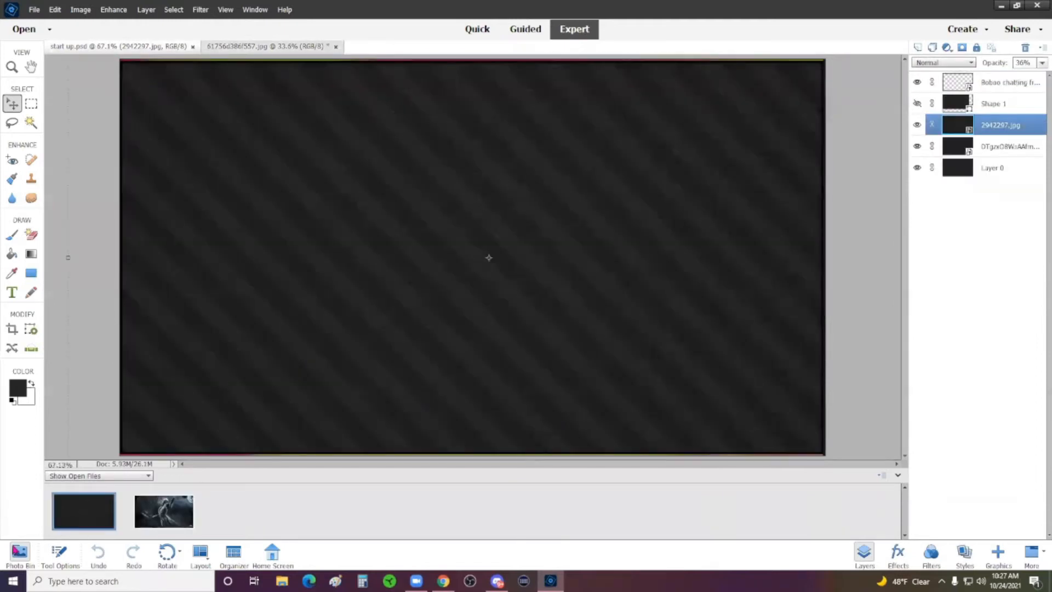
pyautogui.click(25, 557)
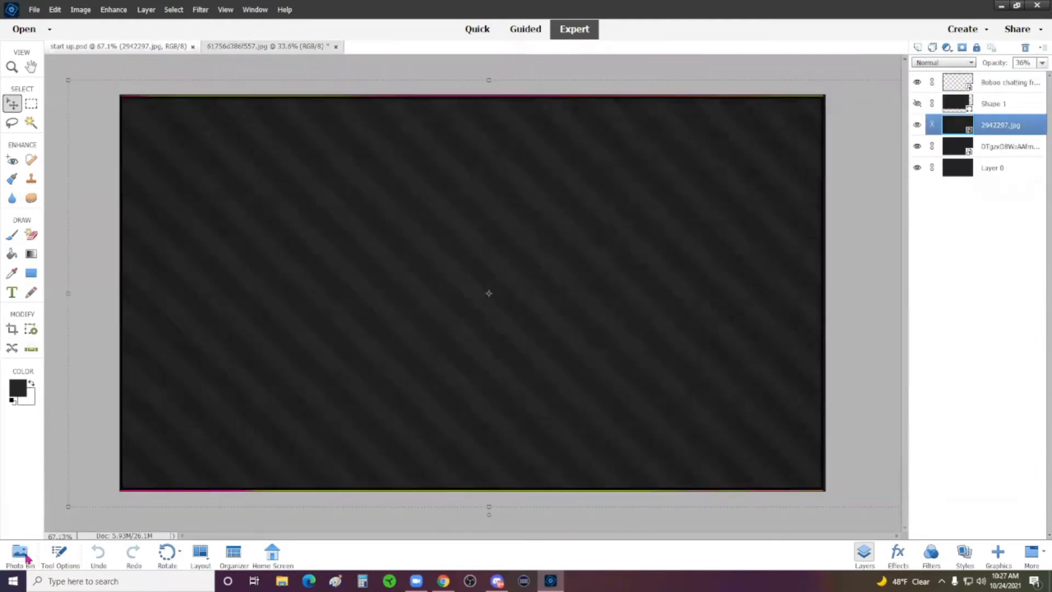
pyautogui.click(25, 557)
pyautogui.moveTo(165, 513); pyautogui.dragTo(332, 240)
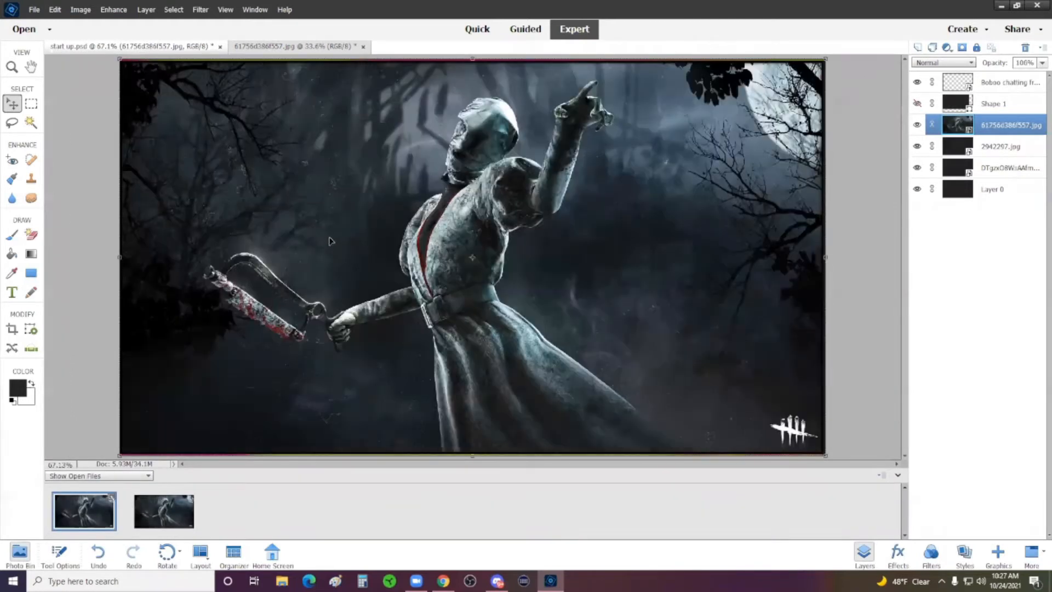
pyautogui.moveTo(342, 195); pyautogui.dragTo(557, 198)
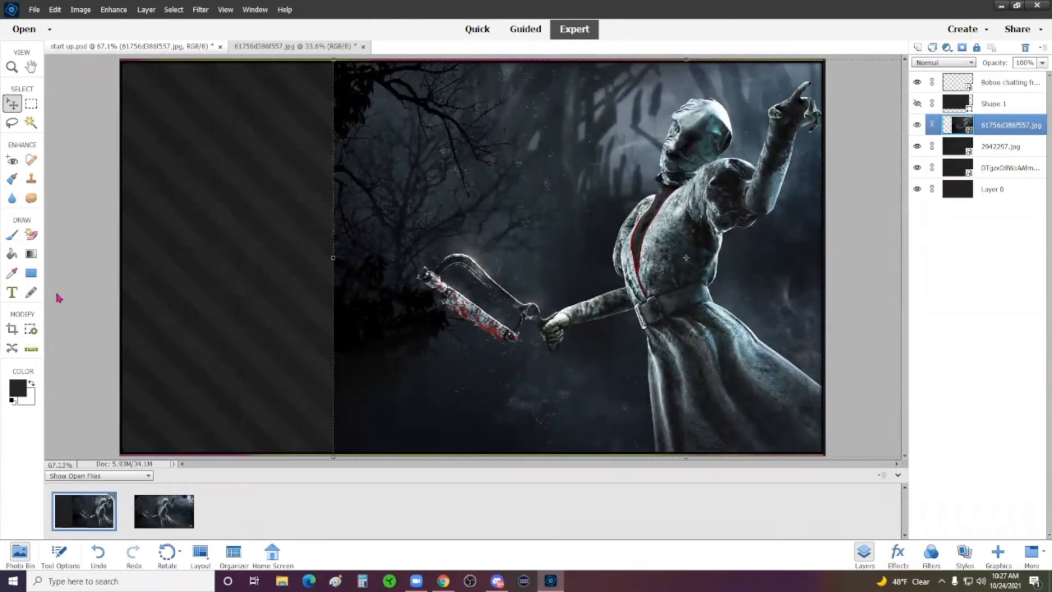
# Step: Set up the regular Eraser with a soft round brush at 488 px and 60% opacity
pyautogui.click(31, 237)
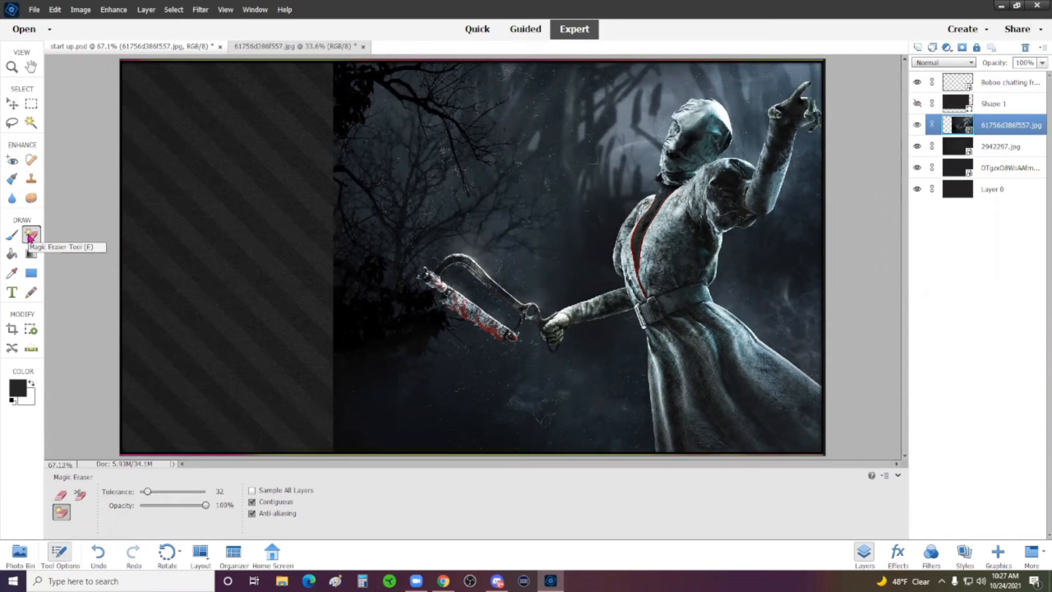
pyautogui.click(61, 495)
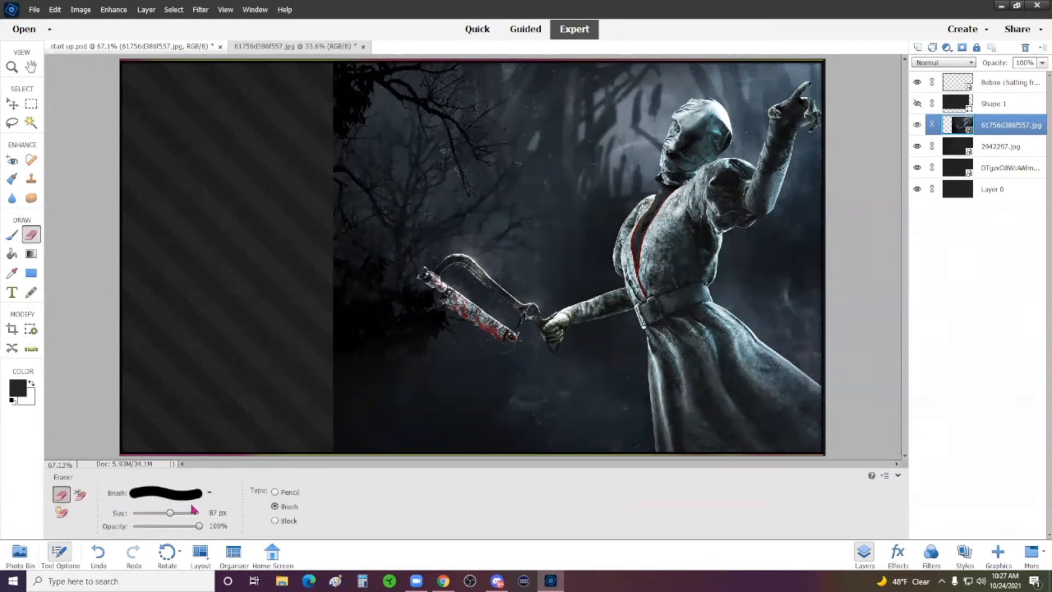
pyautogui.click(210, 492)
pyautogui.scroll(-1, 207, 421)
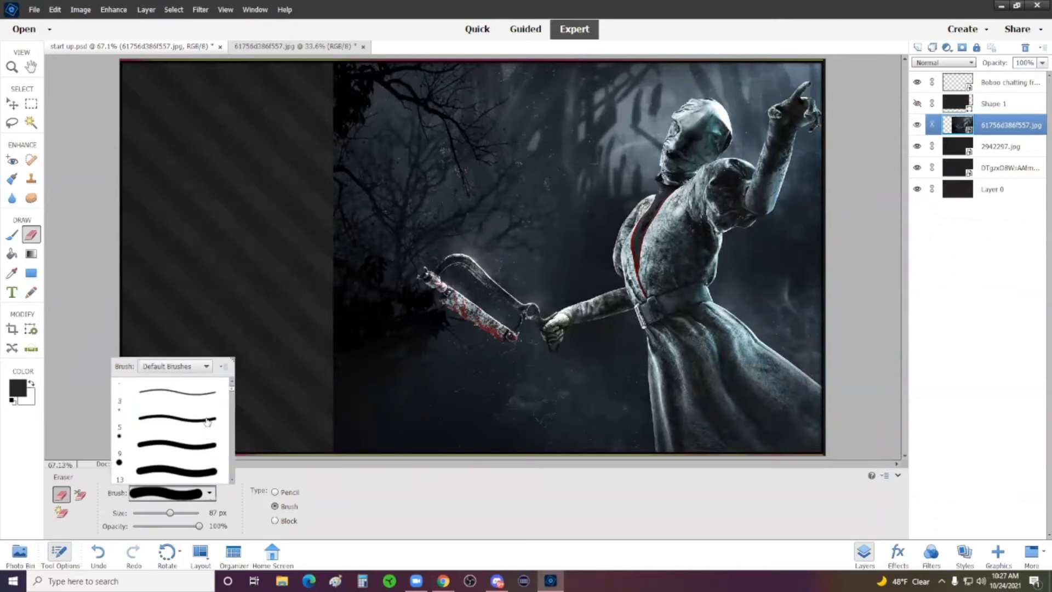
pyautogui.scroll(-3, 206, 421)
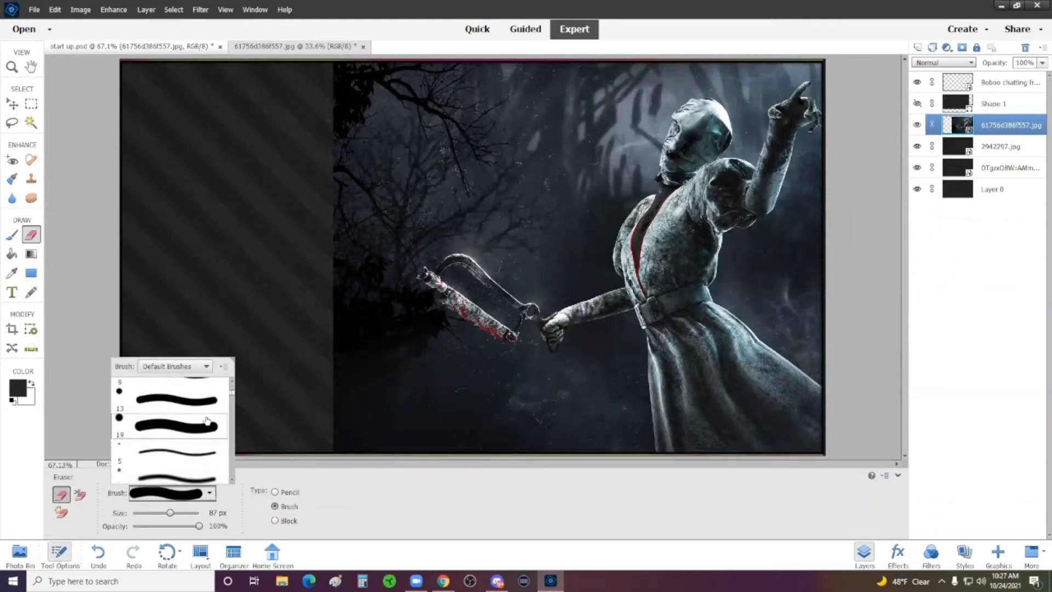
pyautogui.click(190, 445)
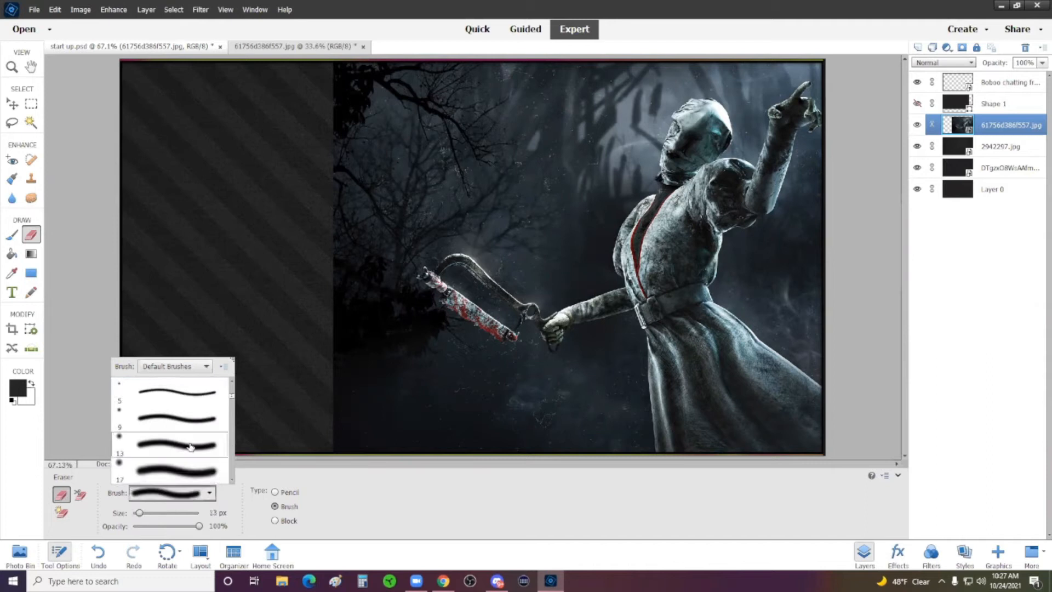
pyautogui.click(166, 515)
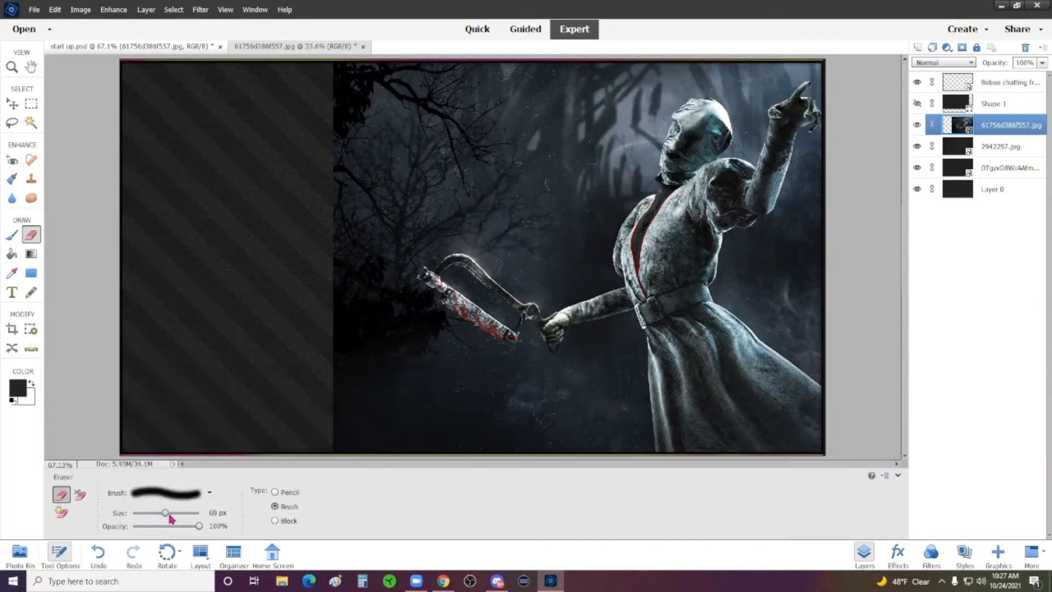
pyautogui.click(179, 514)
pyautogui.moveTo(181, 526); pyautogui.dragTo(174, 529)
# Step: Simplify the artwork's smart layer and erase its left edge and upper-left trees so it fades into the striped background
pyautogui.click(348, 121)
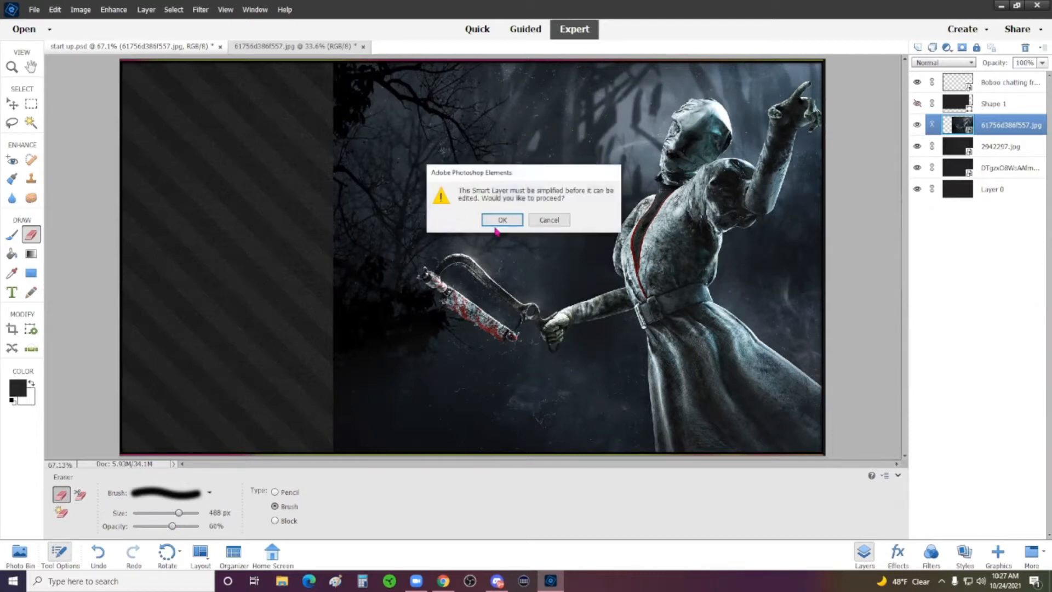
pyautogui.click(564, 229)
pyautogui.click(406, 122)
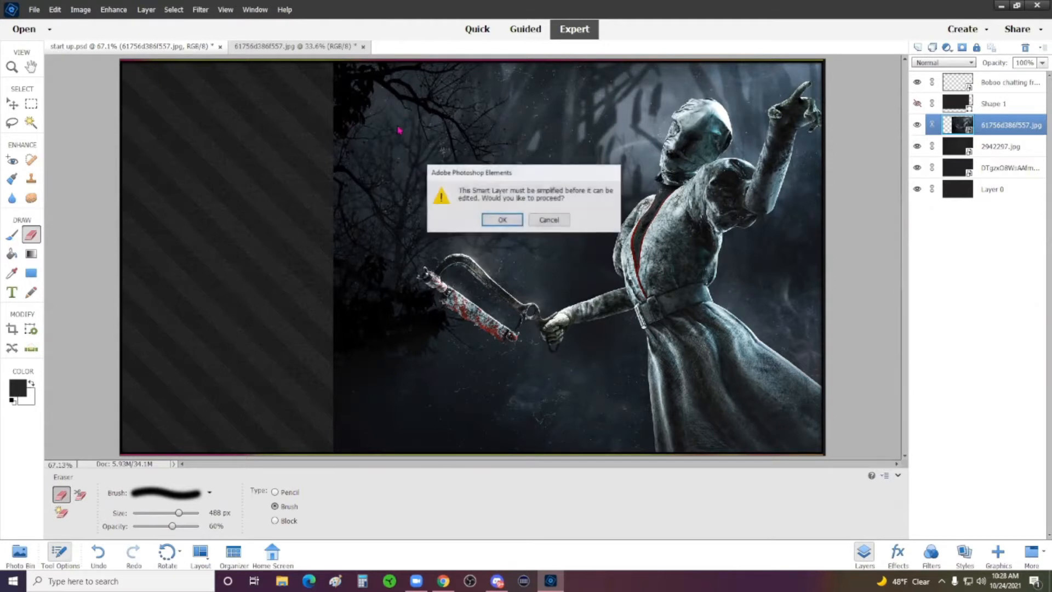
pyautogui.click(505, 225)
pyautogui.moveTo(283, 105)
pyautogui.mouseDown()
pyautogui.moveTo(350, 114)
pyautogui.moveTo(334, 96)
pyautogui.moveTo(317, 92)
pyautogui.moveTo(334, 97)
pyautogui.moveTo(364, 134)
pyautogui.mouseUp()
pyautogui.moveTo(312, 191)
pyautogui.mouseDown()
pyautogui.moveTo(333, 247)
pyautogui.moveTo(305, 342)
pyautogui.mouseUp()
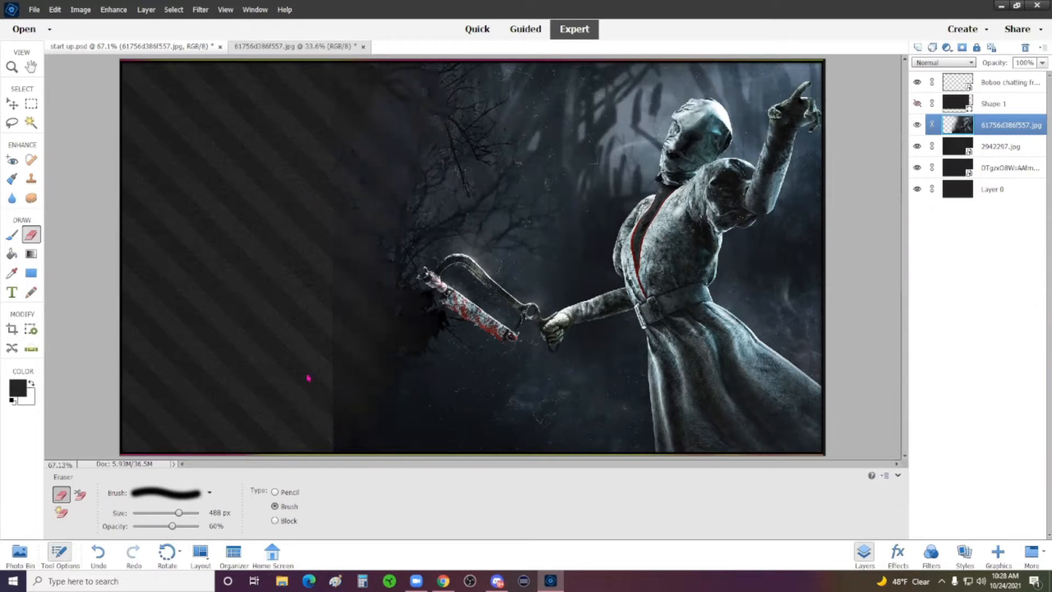
pyautogui.moveTo(323, 420)
pyautogui.mouseDown()
pyautogui.moveTo(370, 446)
pyautogui.moveTo(416, 438)
pyautogui.mouseUp()
pyautogui.moveTo(379, 271); pyautogui.dragTo(385, 149)
pyautogui.moveTo(427, 103); pyautogui.dragTo(554, 95)
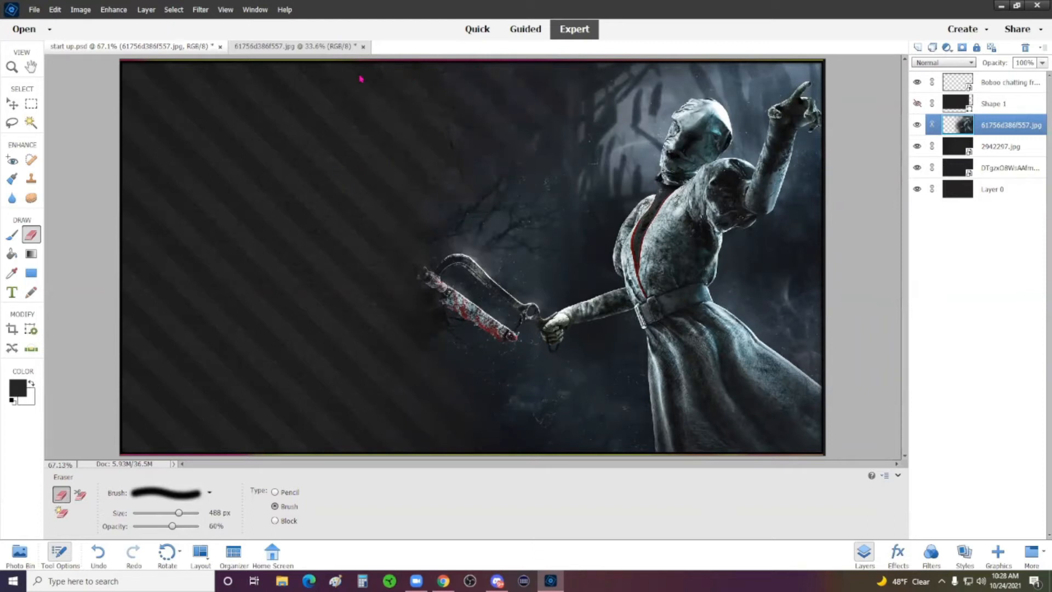
pyautogui.moveTo(367, 208); pyautogui.dragTo(349, 162)
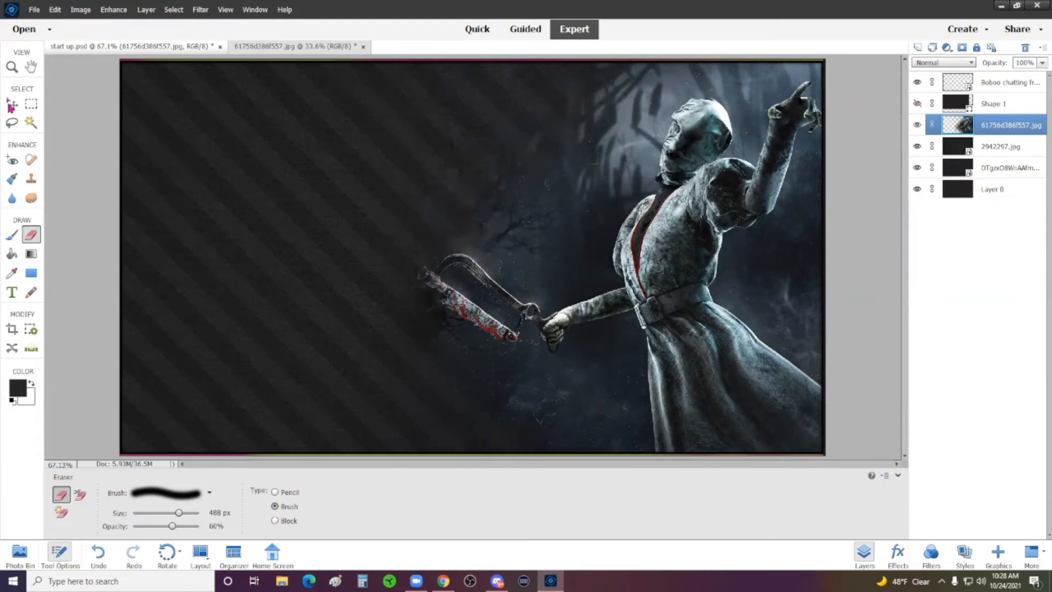
# Step: Switch to Placeit in Chrome and open the gaming templates for YouTube Thumbnails
pyautogui.click(1015, 31)
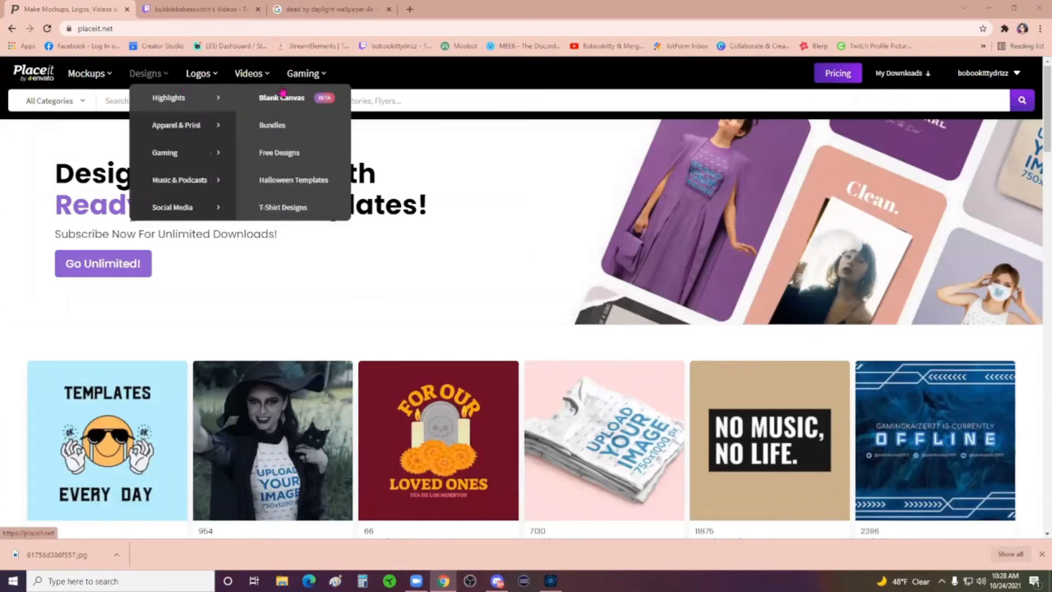
pyautogui.moveTo(313, 78)
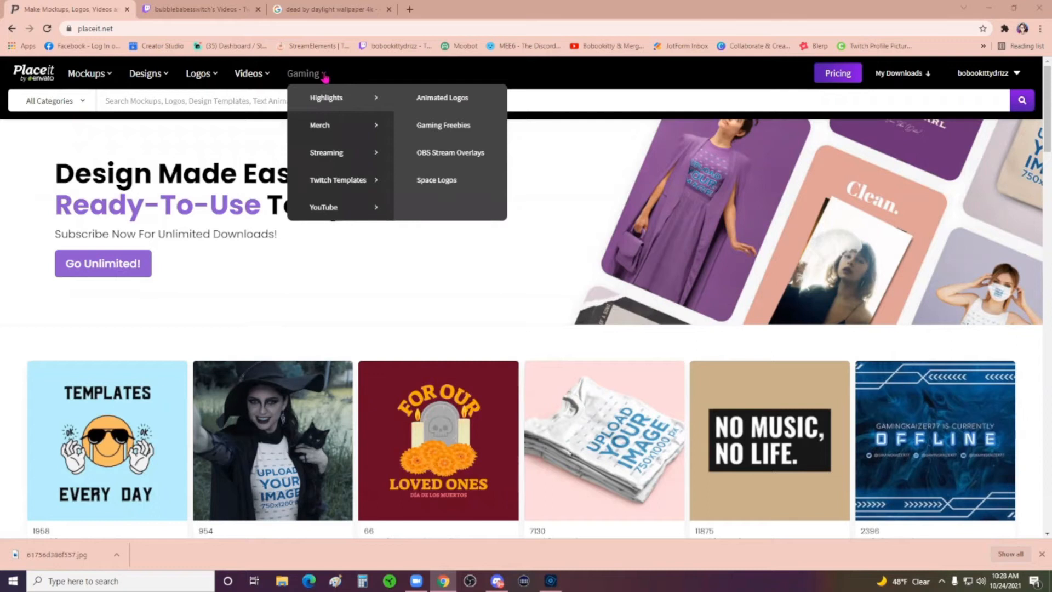
pyautogui.moveTo(348, 206)
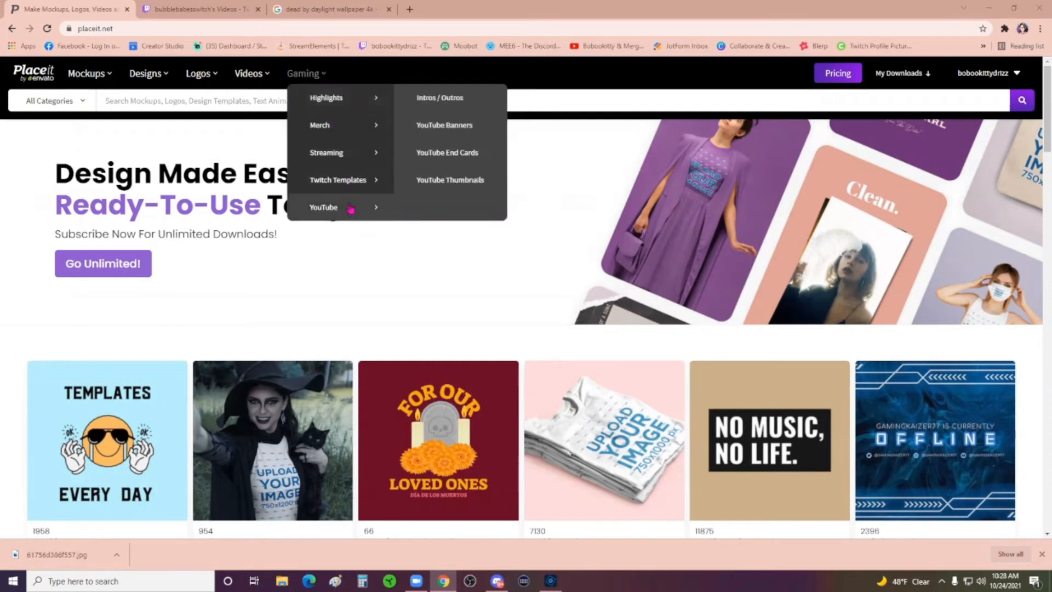
pyautogui.click(453, 182)
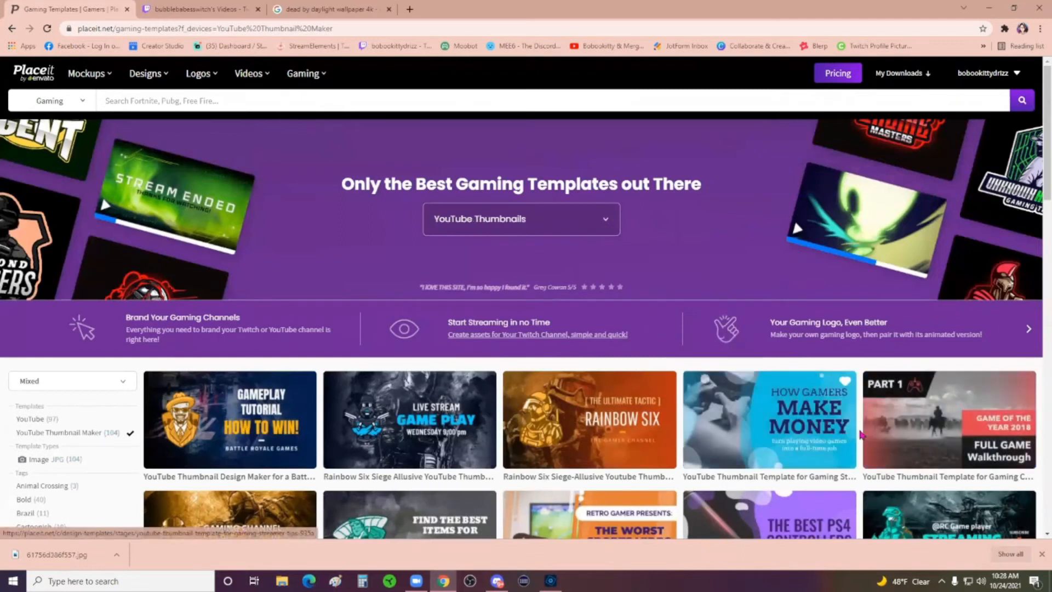
# Step: Browse further pages of the thumbnail templates and open the battle royale themed "EPIC NEW STRATEGY!" design
pyautogui.scroll(-5, 846, 440)
pyautogui.scroll(-6, 912, 421)
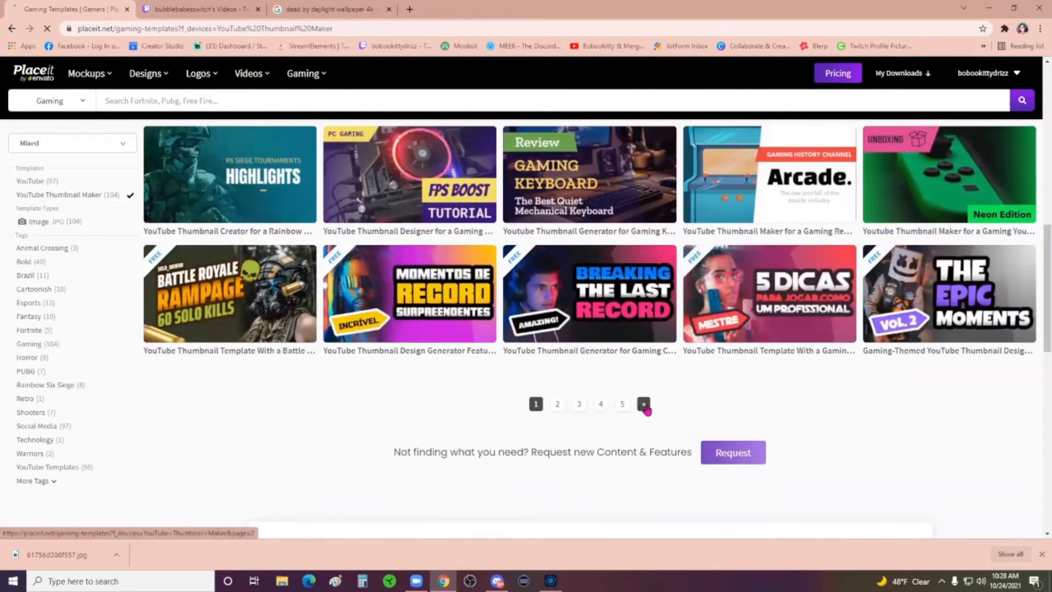
pyautogui.scroll(-2, 887, 380)
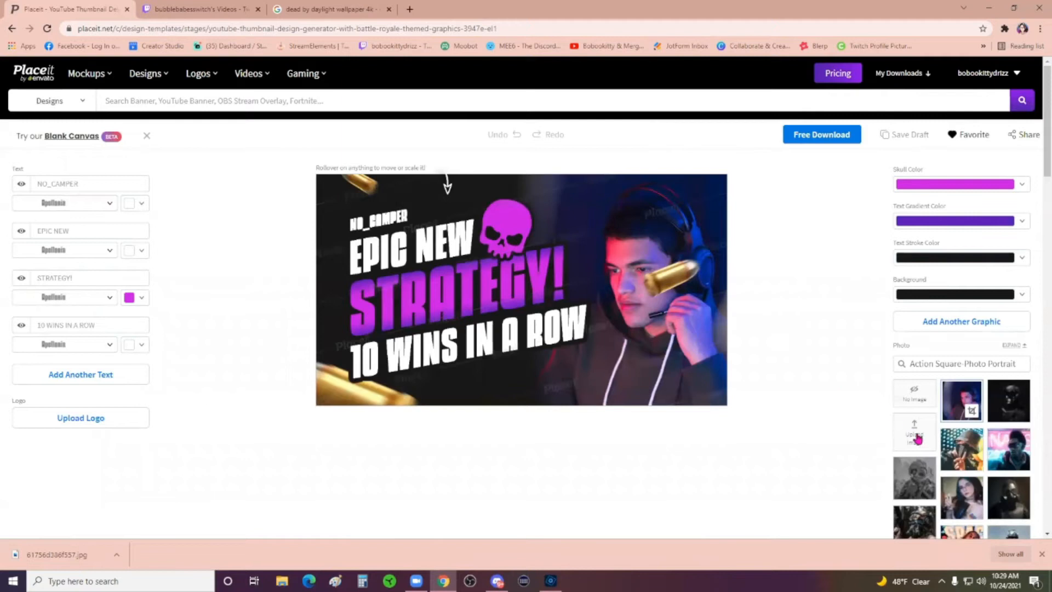
# Step: Remove the gamer photo from the template and move all three bullets off the canvas
pyautogui.click(910, 398)
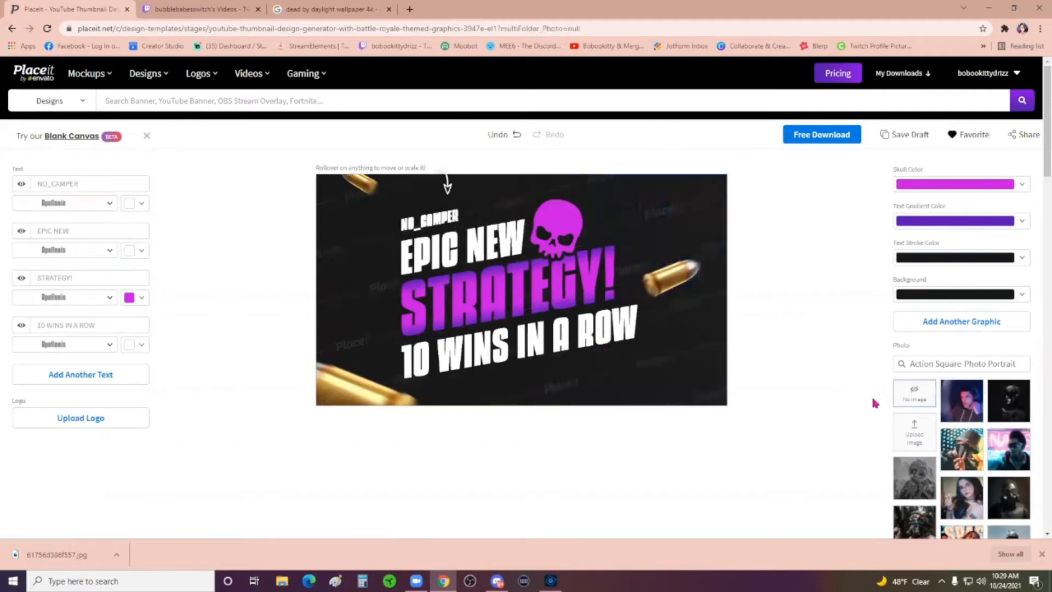
pyautogui.moveTo(672, 277); pyautogui.dragTo(497, 461)
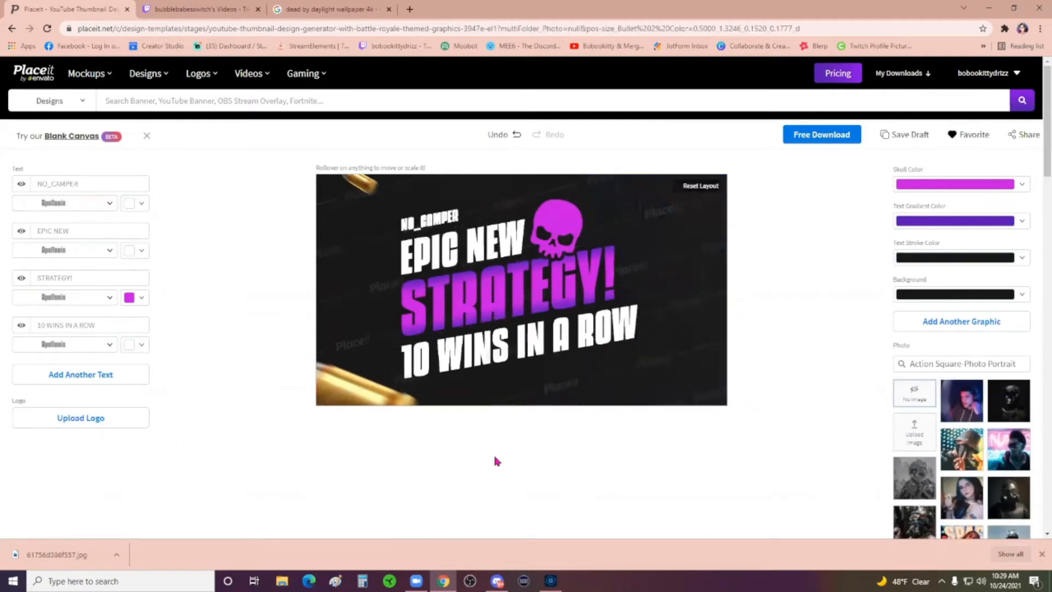
pyautogui.moveTo(362, 383); pyautogui.dragTo(338, 432)
pyautogui.moveTo(359, 186); pyautogui.dragTo(151, 218)
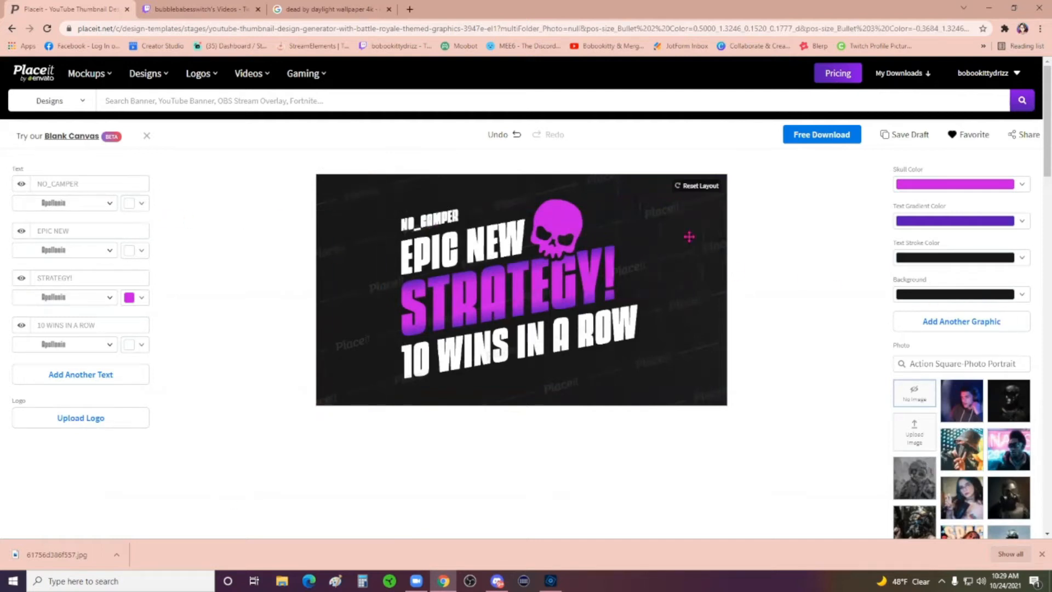
# Step: Make the template's background transparent and move the skull graphic off the canvas
pyautogui.click(1013, 299)
pyautogui.click(1018, 440)
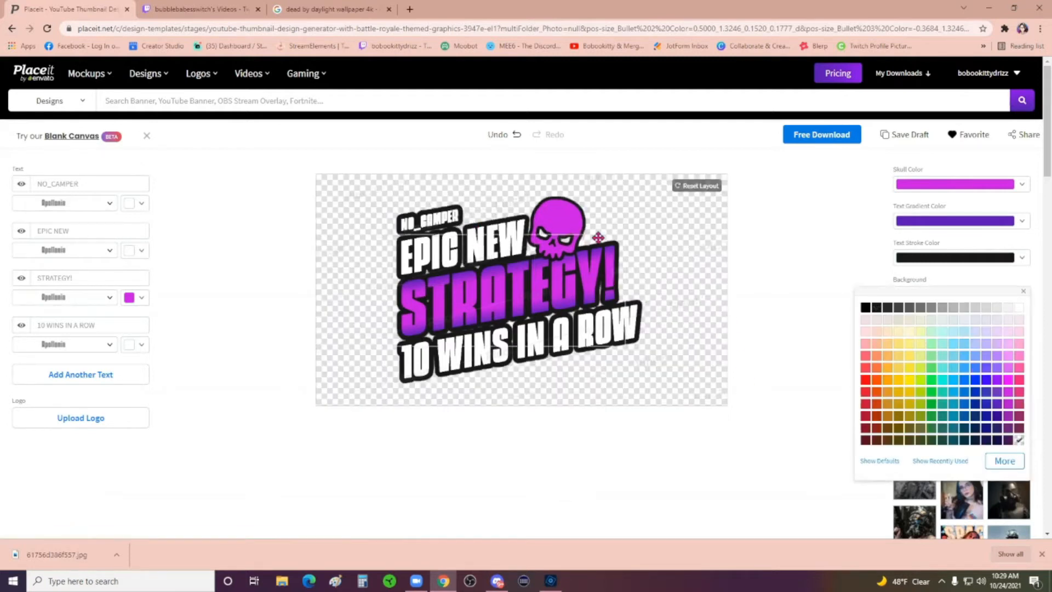
pyautogui.moveTo(561, 222); pyautogui.dragTo(744, 470)
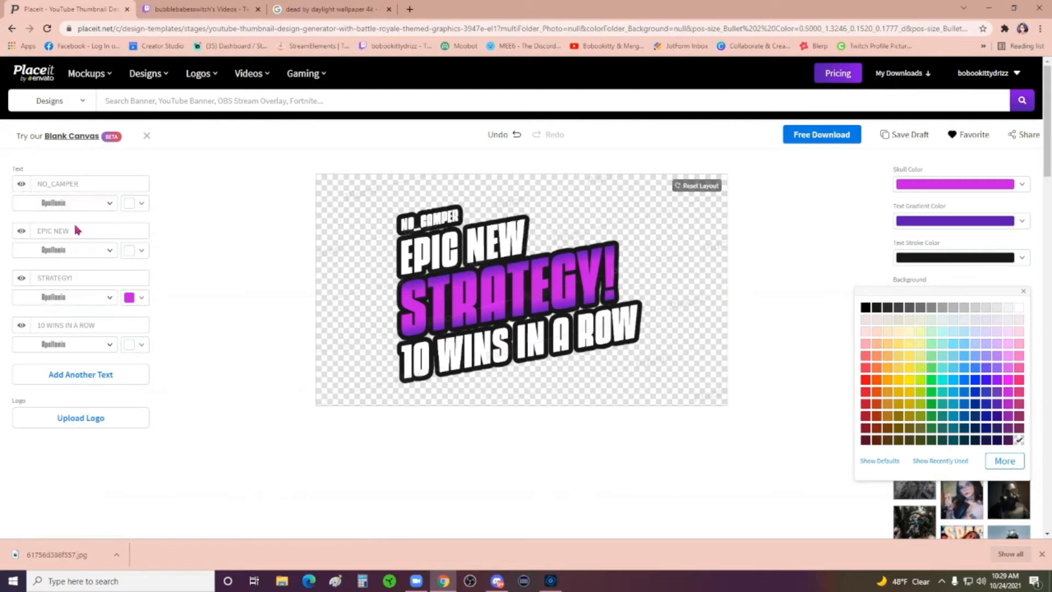
# Step: Hide the "NO_CAMPER" and "10 WINS IN A ROW" lines and change the two middle lines to "dead" and "by daylight"
pyautogui.click(20, 183)
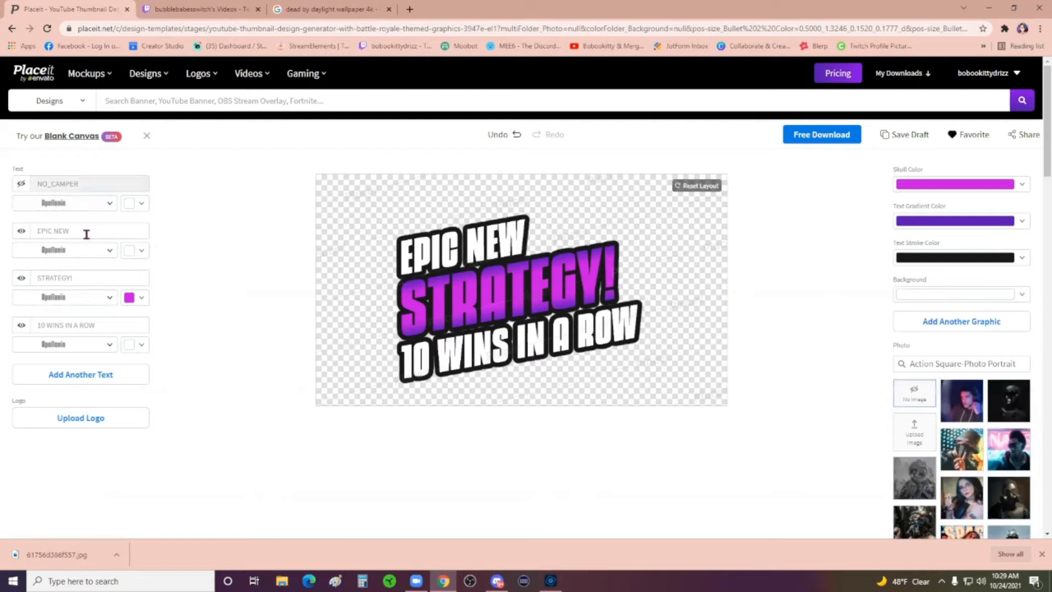
pyautogui.moveTo(86, 234); pyautogui.dragTo(18, 236)
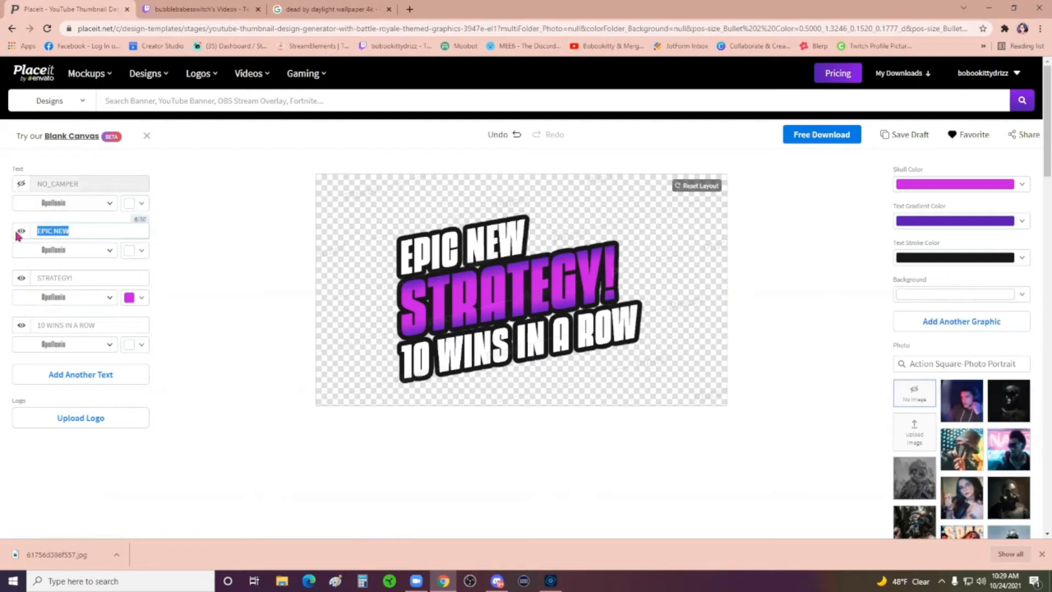
pyautogui.write('dead')
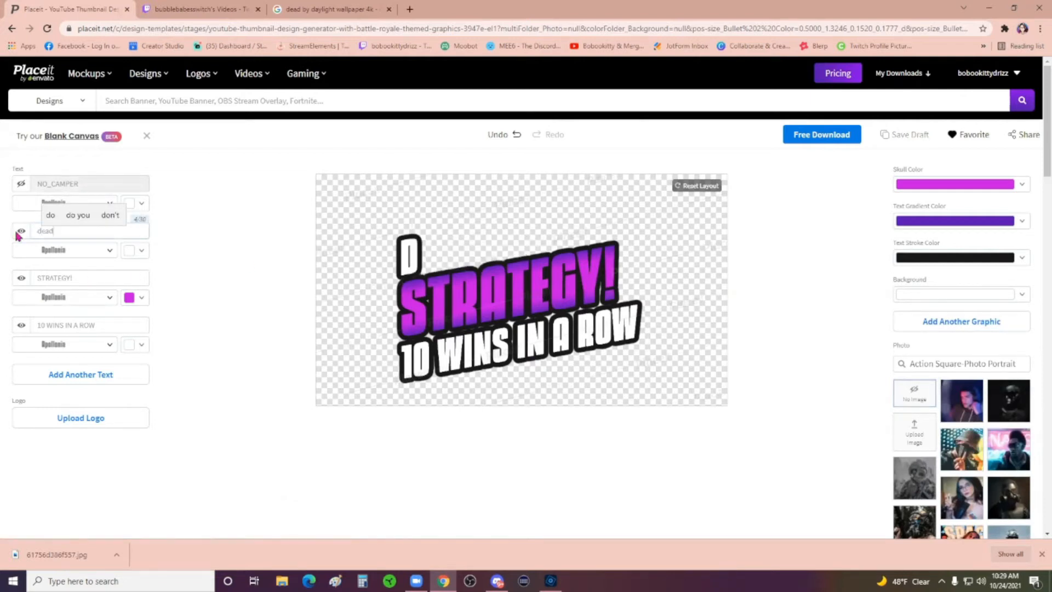
pyautogui.moveTo(77, 276); pyautogui.dragTo(37, 276)
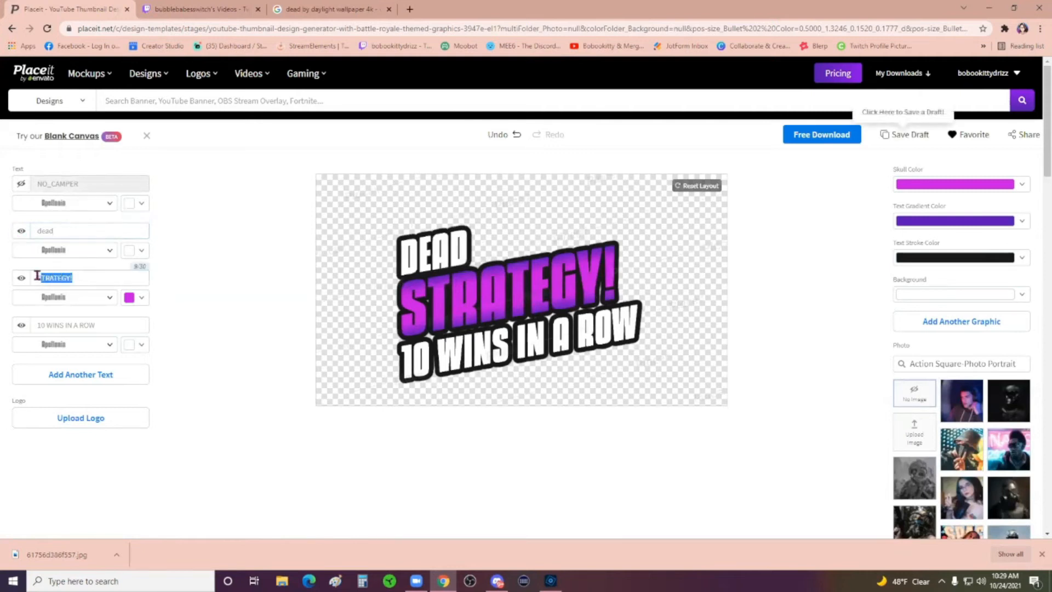
pyautogui.write('by')
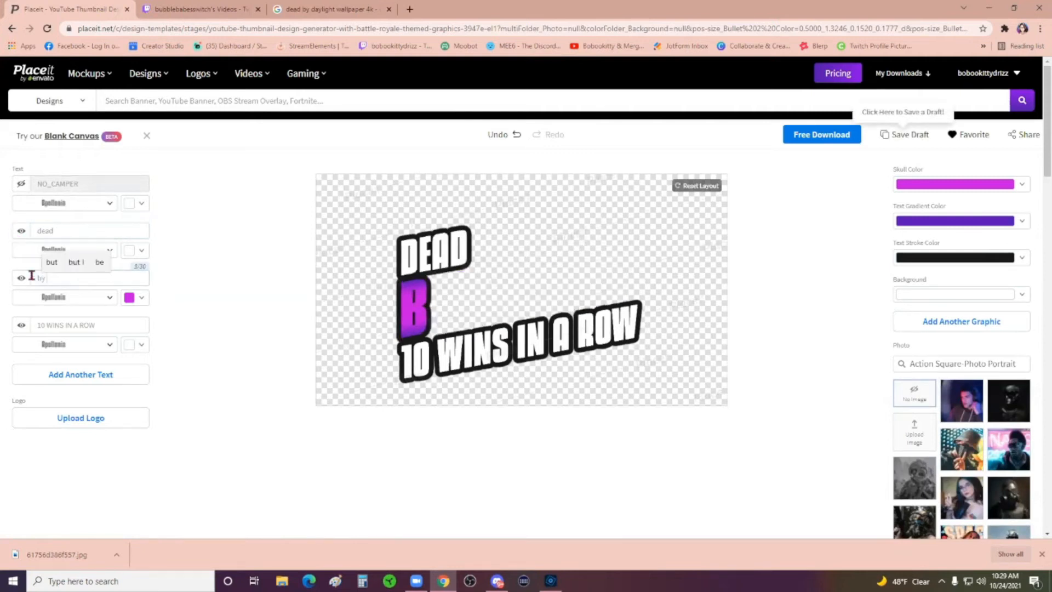
pyautogui.write(' daylight')
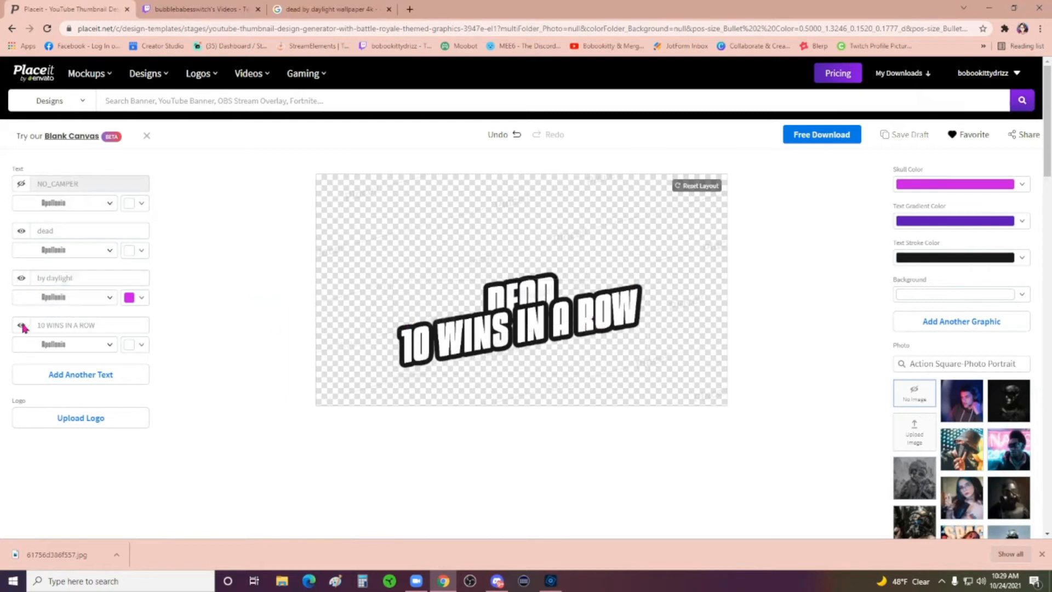
# Step: Set the text gradient color to black and the "by daylight" text color to red
pyautogui.click(1018, 223)
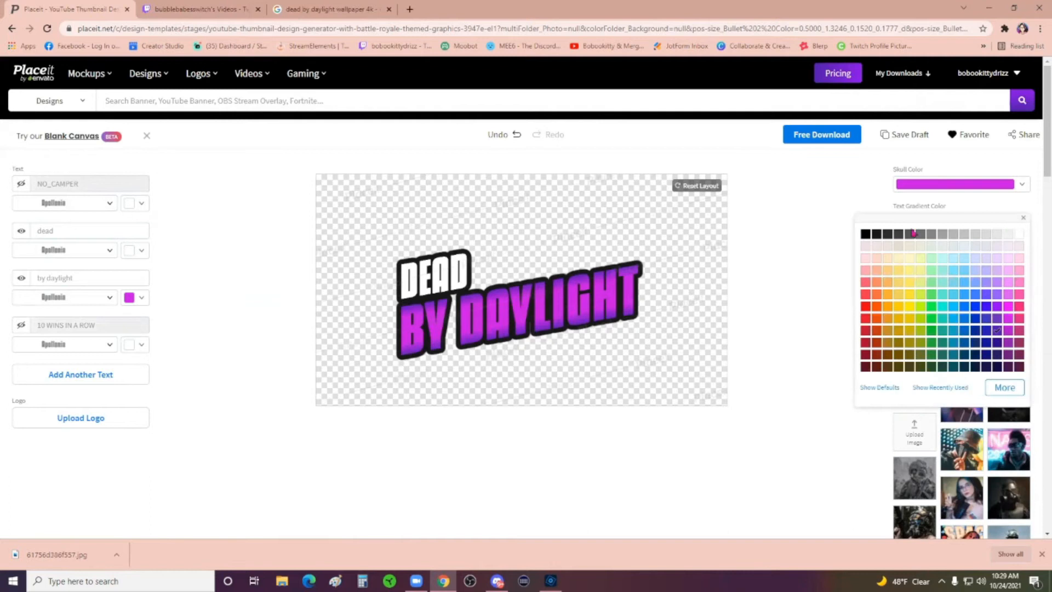
pyautogui.click(865, 235)
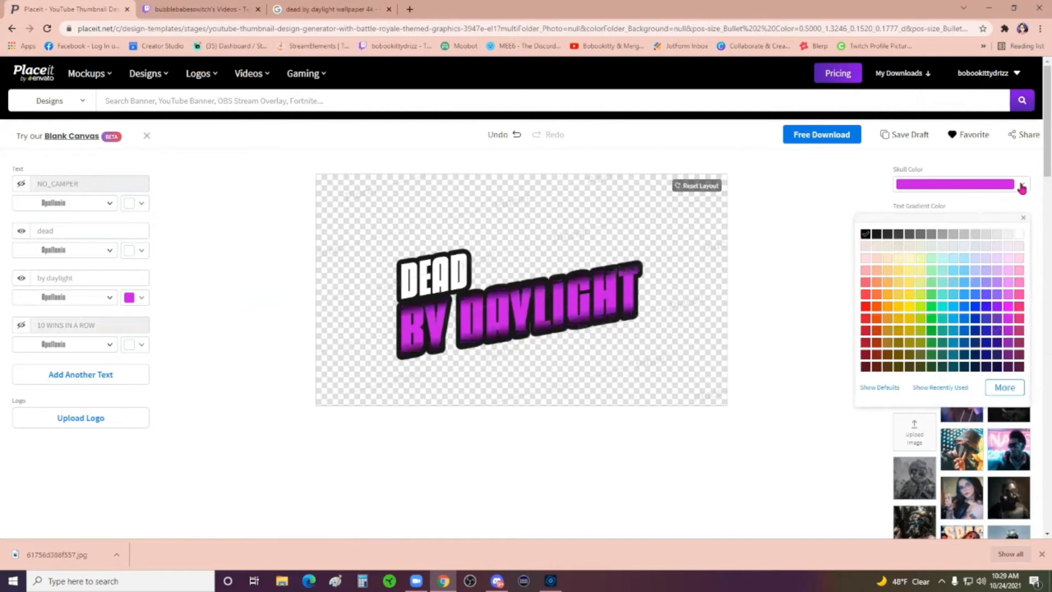
pyautogui.click(137, 297)
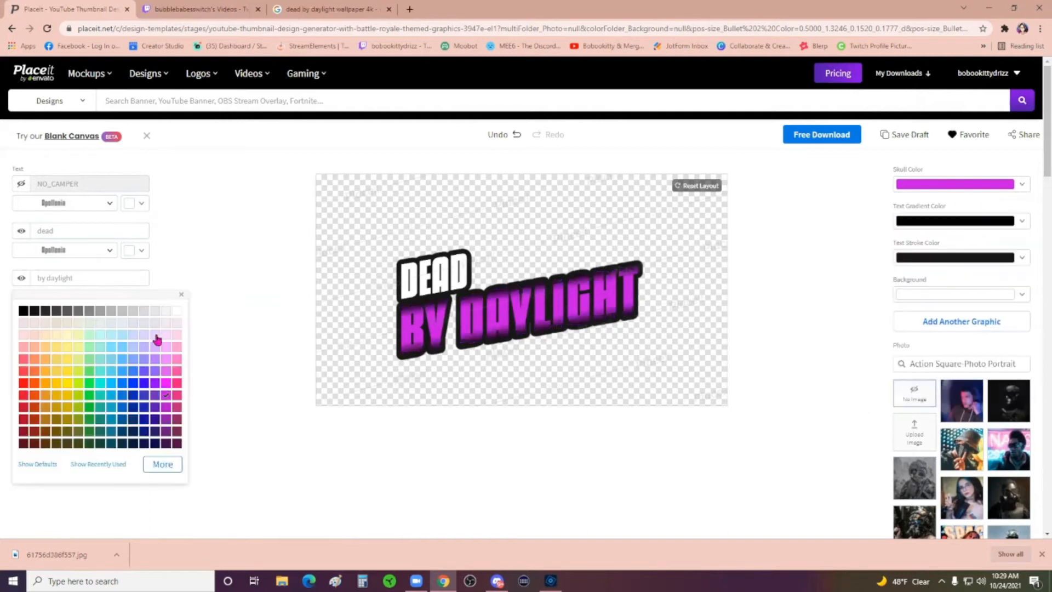
pyautogui.click(23, 383)
pyautogui.click(792, 326)
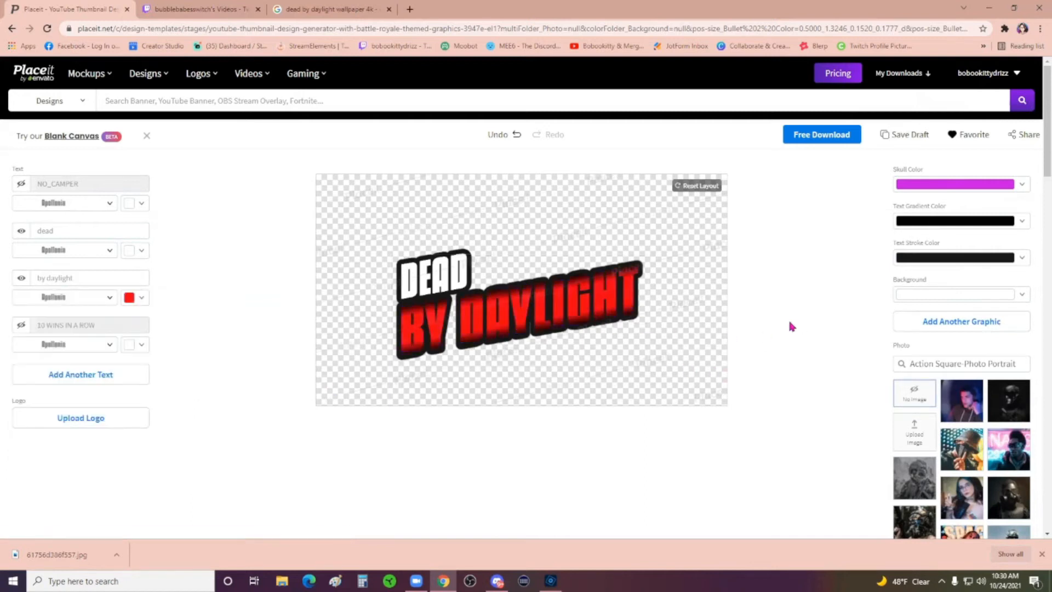
# Step: Shift the "BY DAYLIGHT" line slightly right and down, and download the finished title design for free
pyautogui.moveTo(587, 296)
pyautogui.mouseDown()
pyautogui.moveTo(579, 208)
pyautogui.moveTo(556, 263)
pyautogui.moveTo(595, 299)
pyautogui.mouseUp()
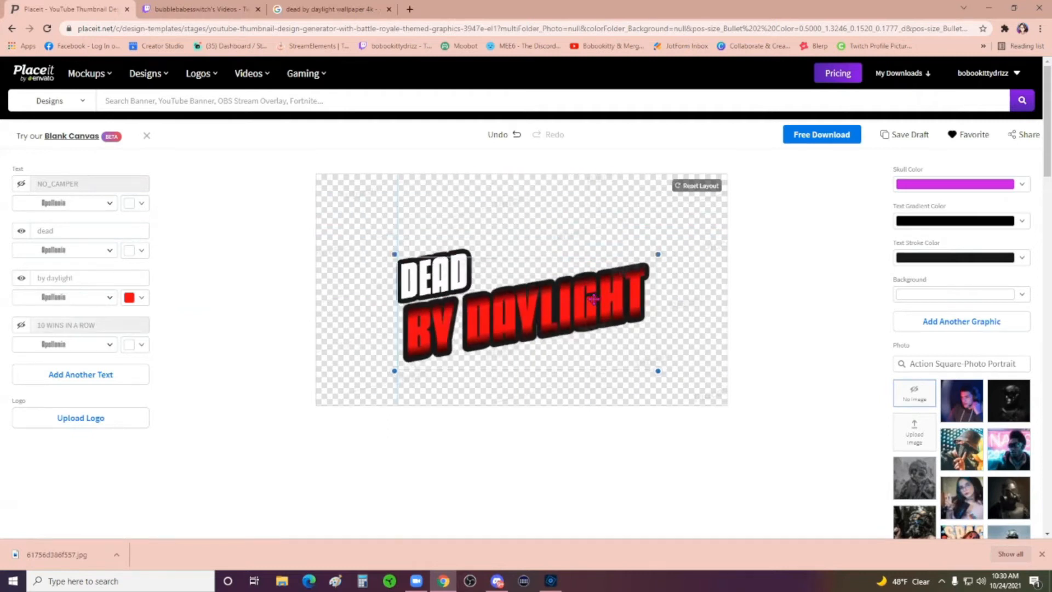
pyautogui.moveTo(595, 298); pyautogui.dragTo(594, 298)
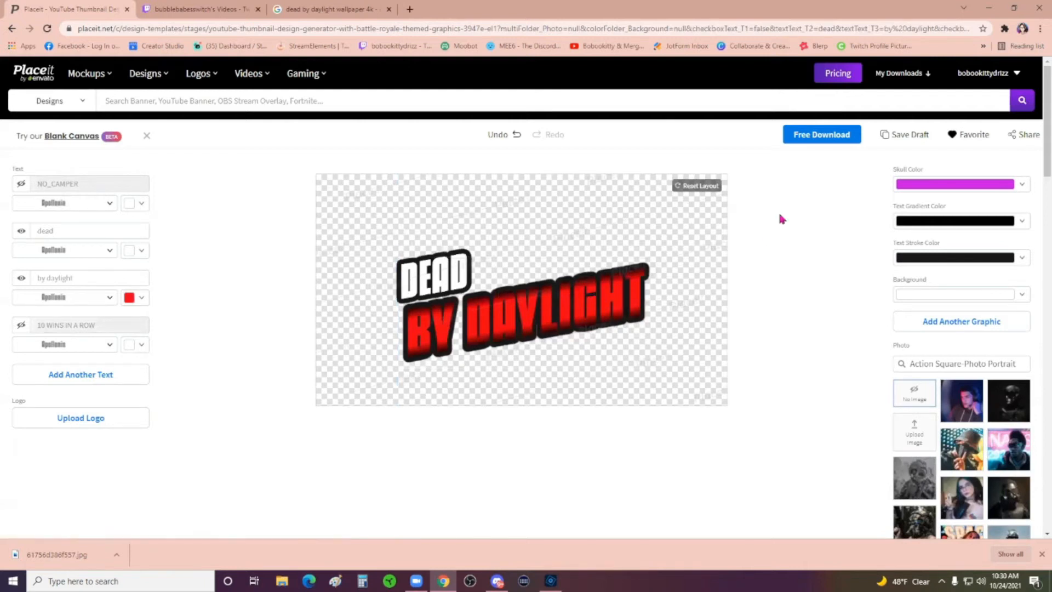
pyautogui.click(825, 137)
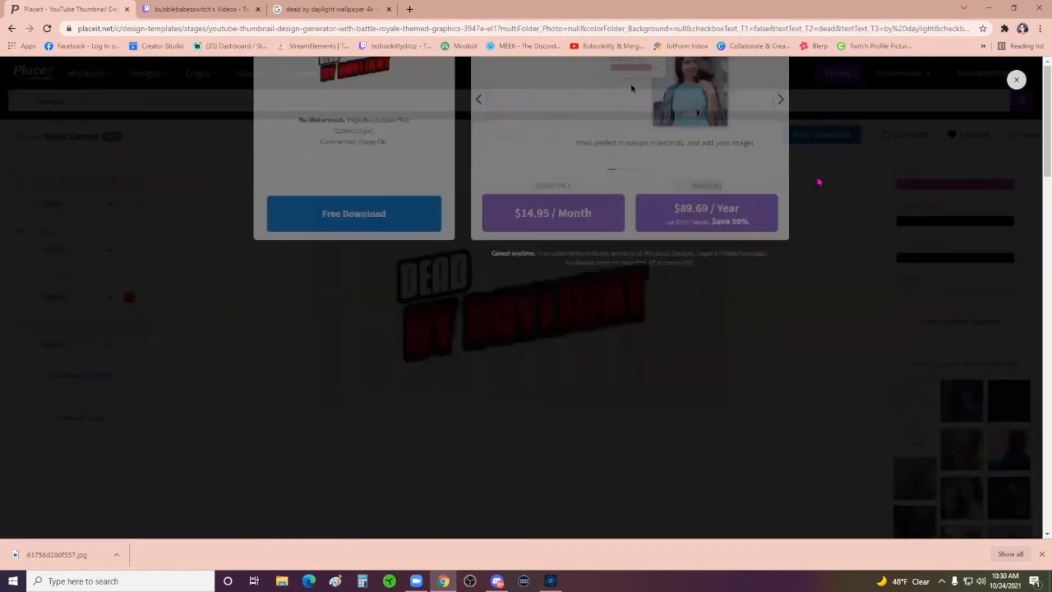
pyautogui.click(368, 430)
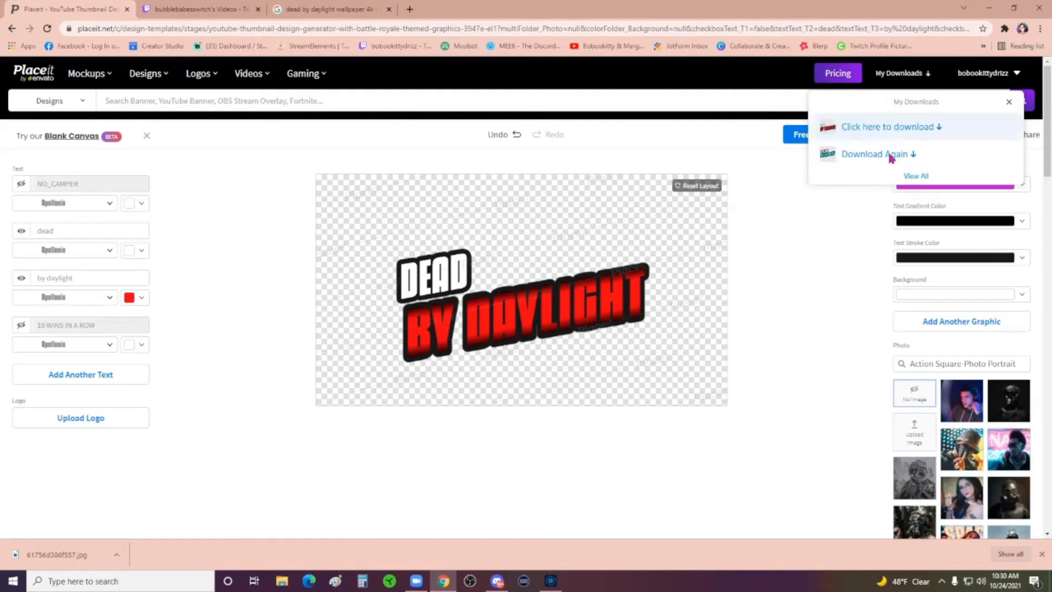
pyautogui.click(890, 130)
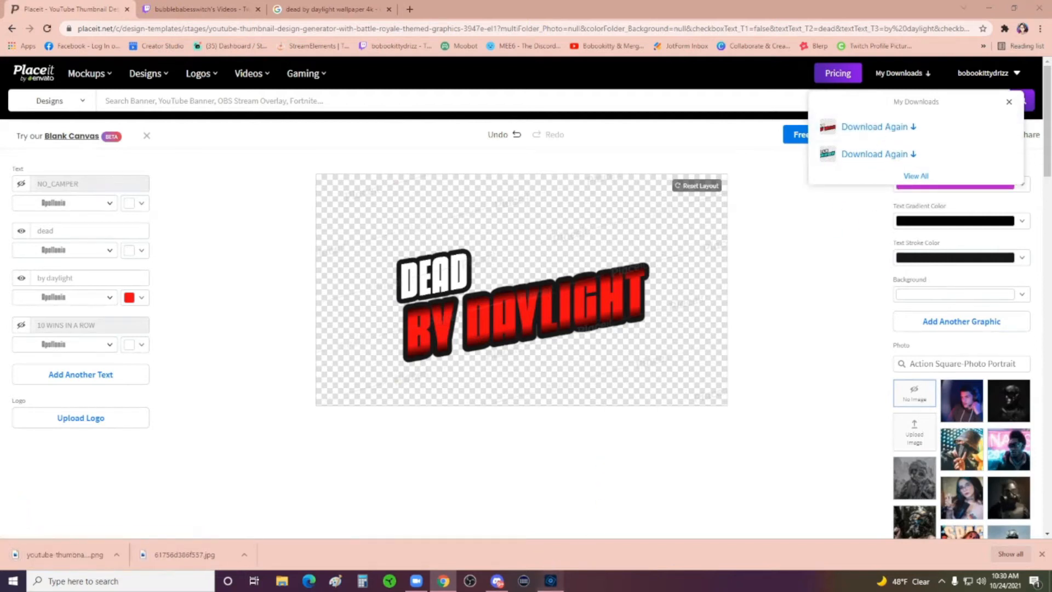
# Step: Switch to Photoshop Elements and open the downloaded title PNG from the Downloads folder, with the Move tool active
pyautogui.click(550, 581)
pyautogui.click(34, 9)
pyautogui.click(41, 32)
pyautogui.doubleClick(196, 119)
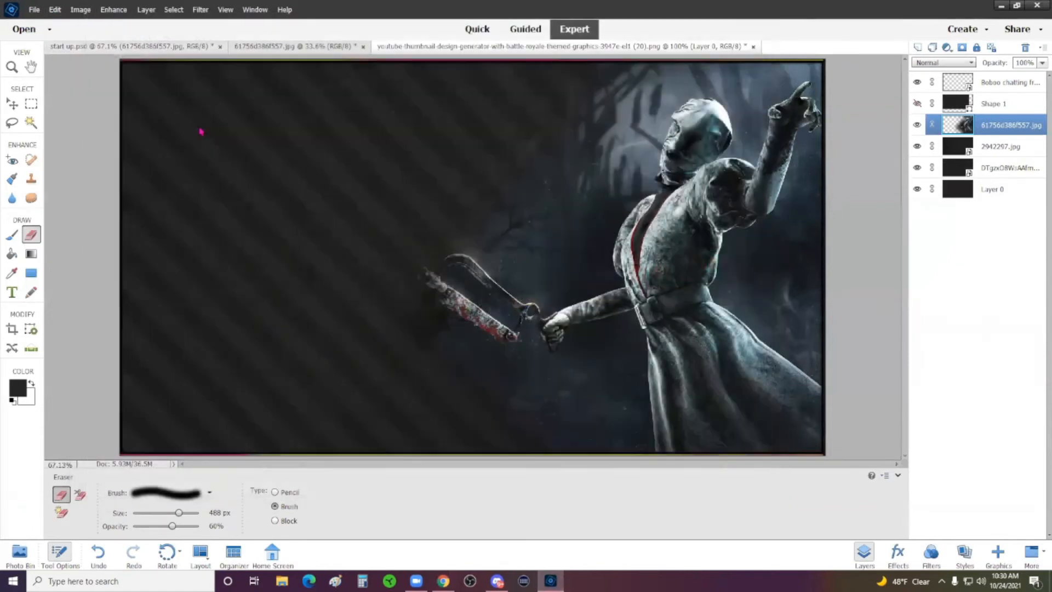
pyautogui.click(12, 104)
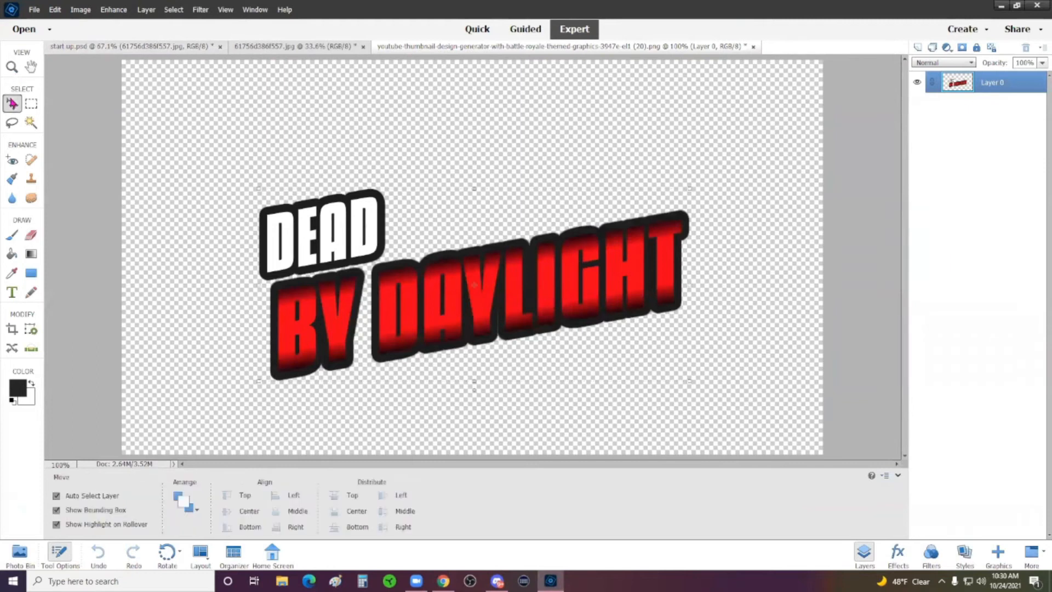
# Step: Add the title image to start up.psd, move it left of the killer figure and bring its layer to the top
pyautogui.click(115, 46)
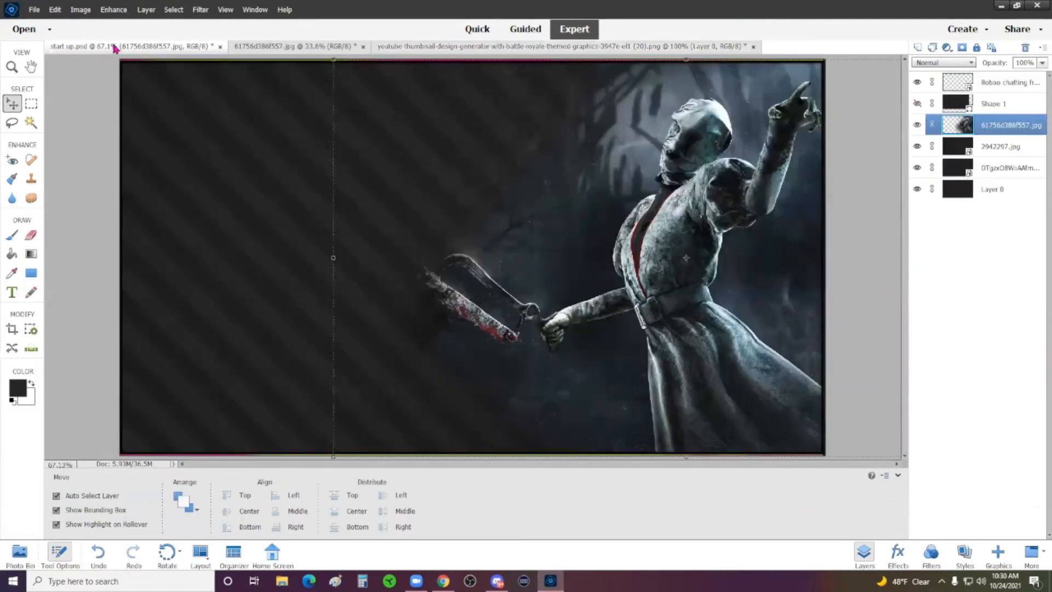
pyautogui.click(18, 554)
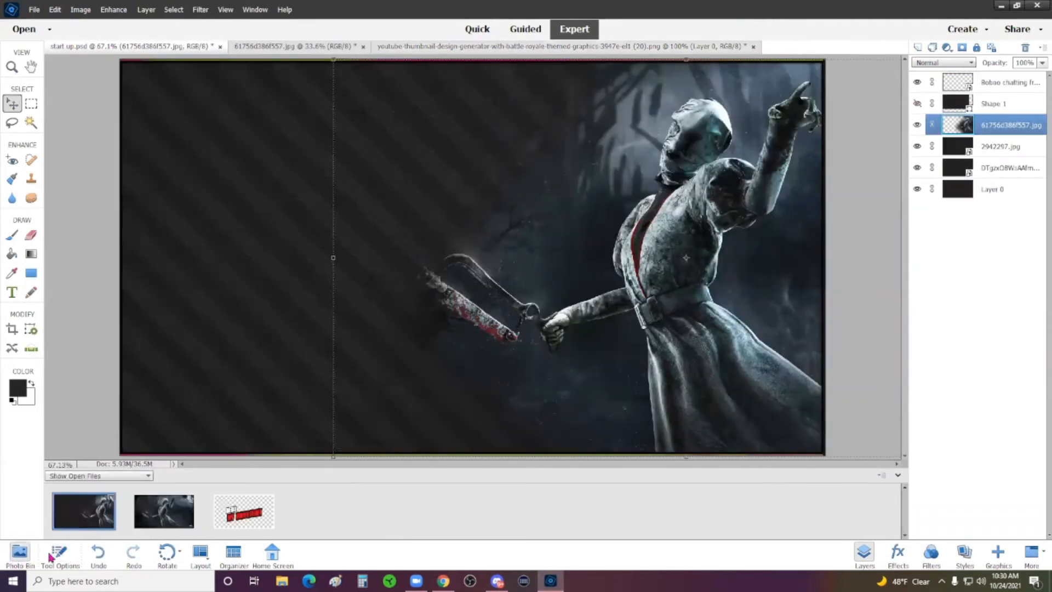
pyautogui.moveTo(235, 516); pyautogui.dragTo(256, 207)
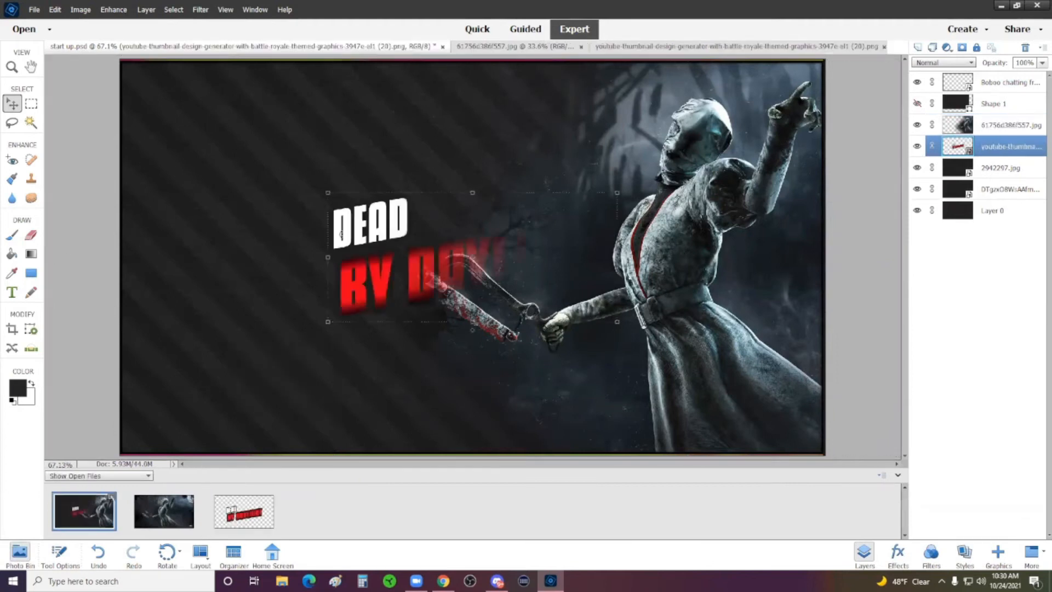
pyautogui.moveTo(384, 233); pyautogui.dragTo(304, 242)
pyautogui.moveTo(1026, 151); pyautogui.dragTo(1018, 80)
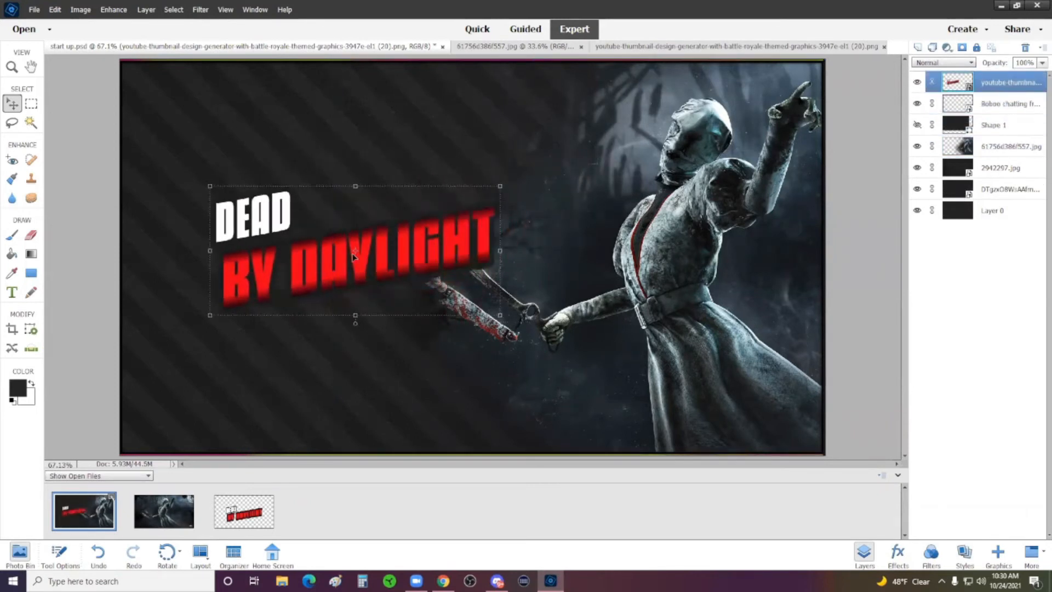
# Step: Enlarge the title proportionally to about 125% and reposition it over the striped area left of the killer
pyautogui.moveTo(499, 316); pyautogui.dragTo(573, 348)
pyautogui.moveTo(486, 288); pyautogui.dragTo(436, 283)
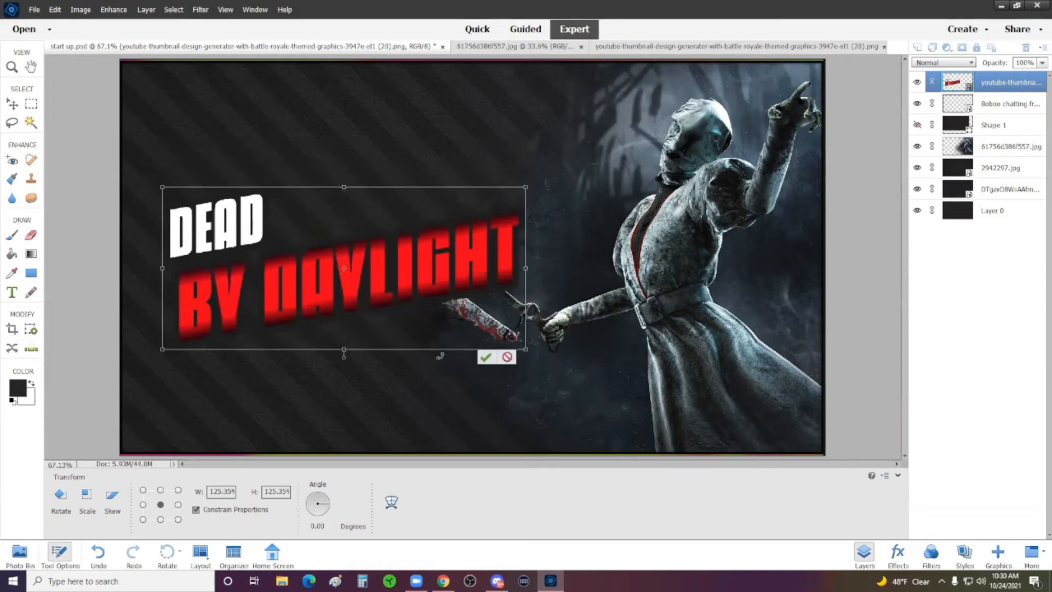
pyautogui.click(485, 358)
pyautogui.click(385, 403)
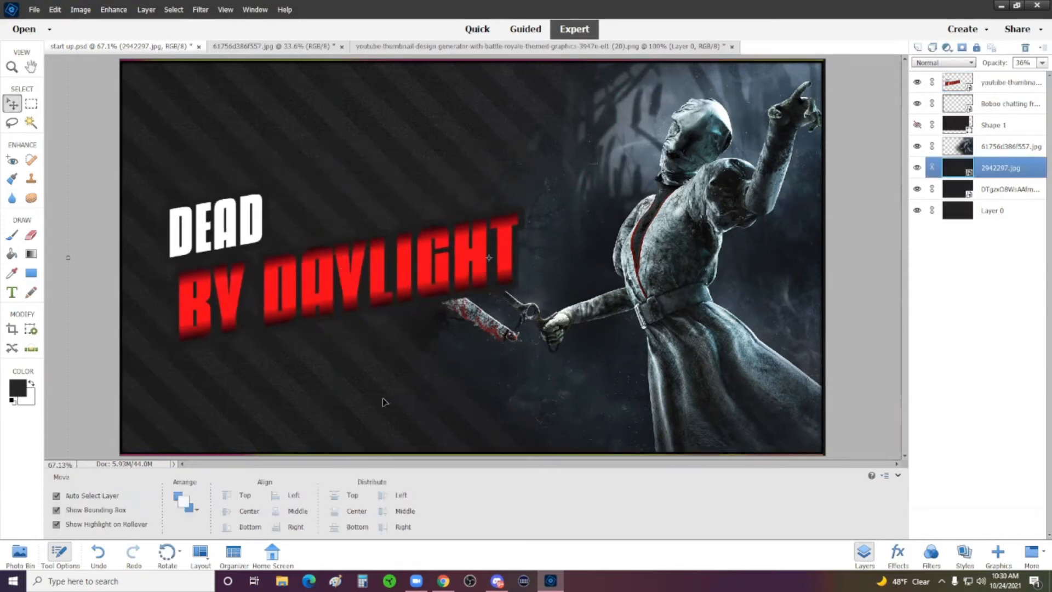
# Step: Add a drop shadow to the title layer, keeping the default shadow settings
pyautogui.rightClick(385, 270)
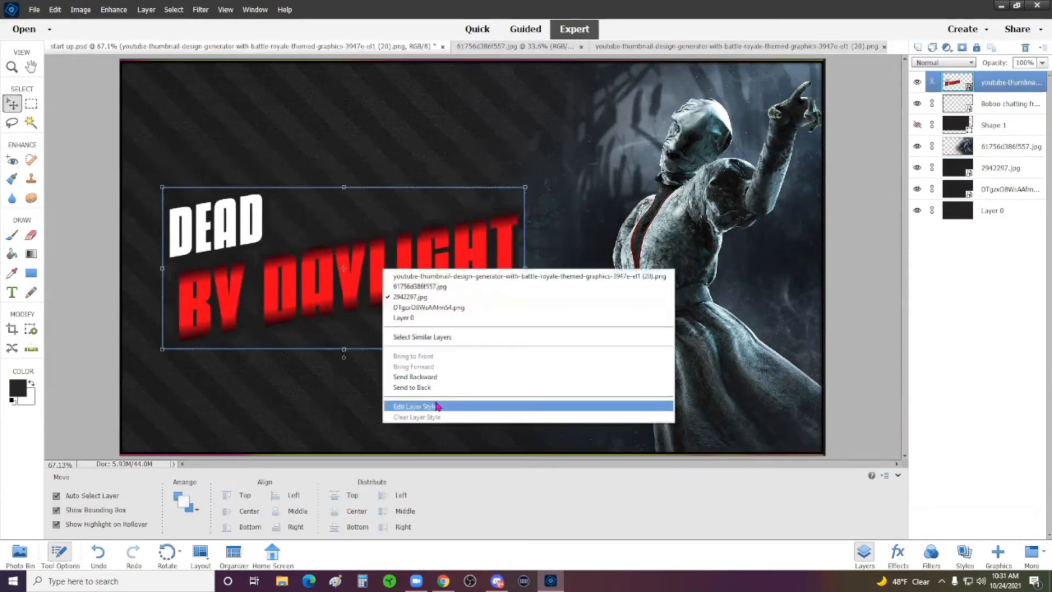
pyautogui.click(438, 406)
pyautogui.click(355, 228)
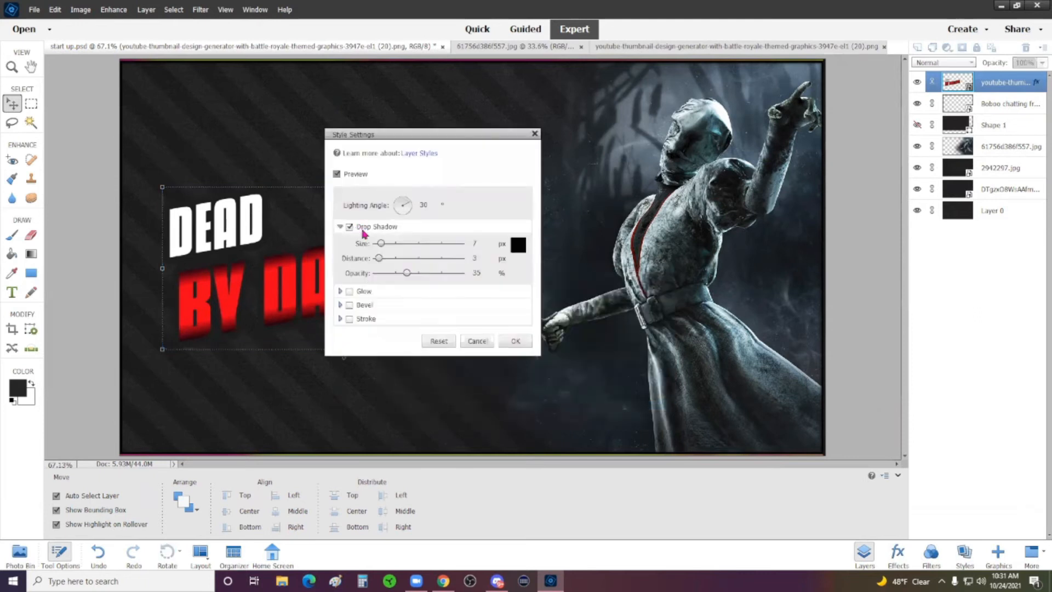
pyautogui.click(514, 340)
pyautogui.click(385, 416)
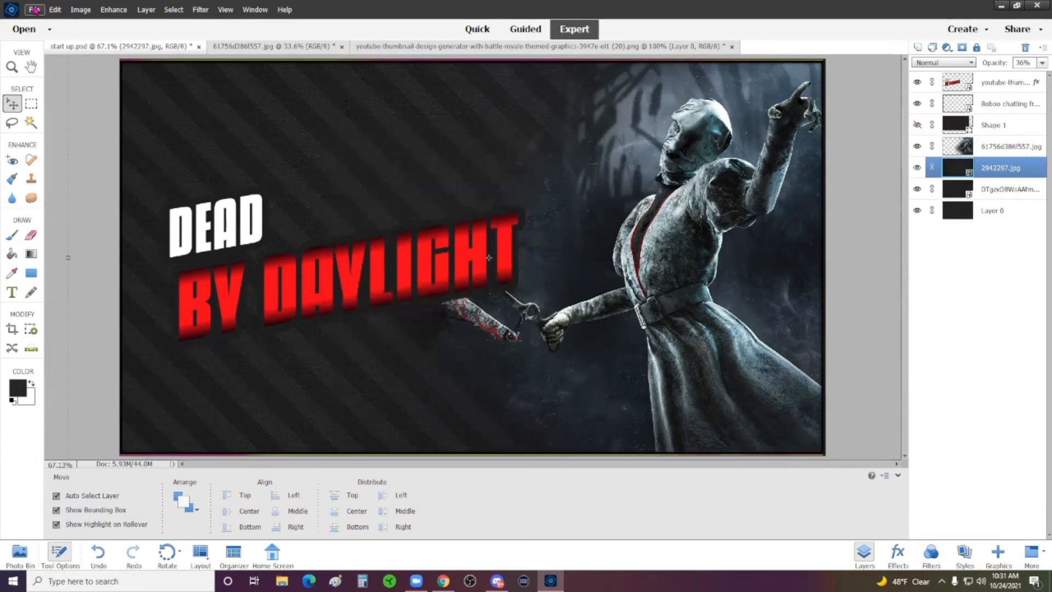
# Step: Save the thumbnail as a PNG named "dbd2" in the Downloads folder with the default PNG options
pyautogui.click(34, 10)
pyautogui.click(59, 110)
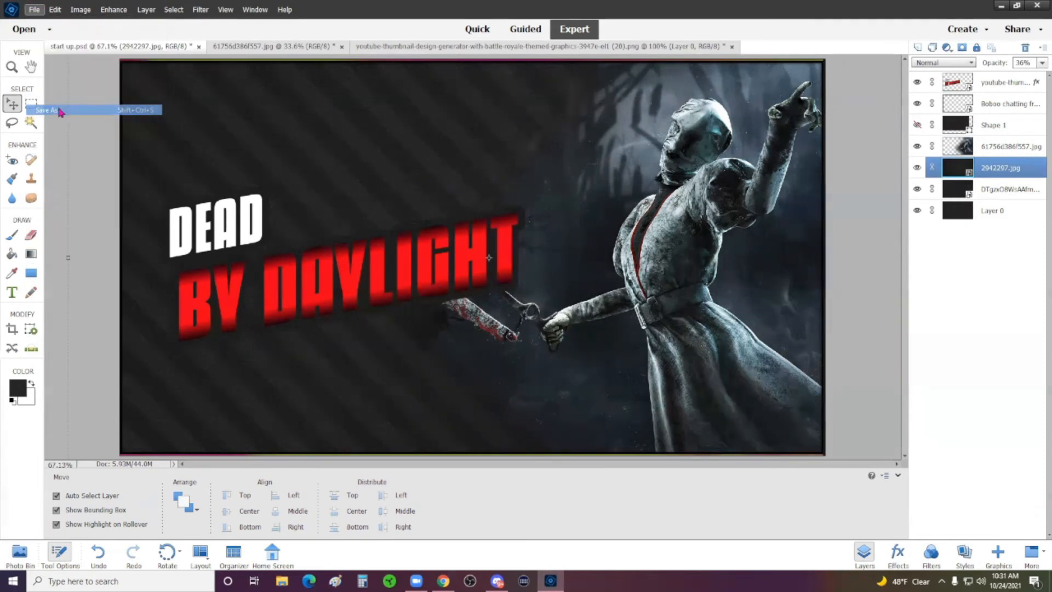
pyautogui.click(117, 101)
pyautogui.click(197, 466)
pyautogui.click(181, 547)
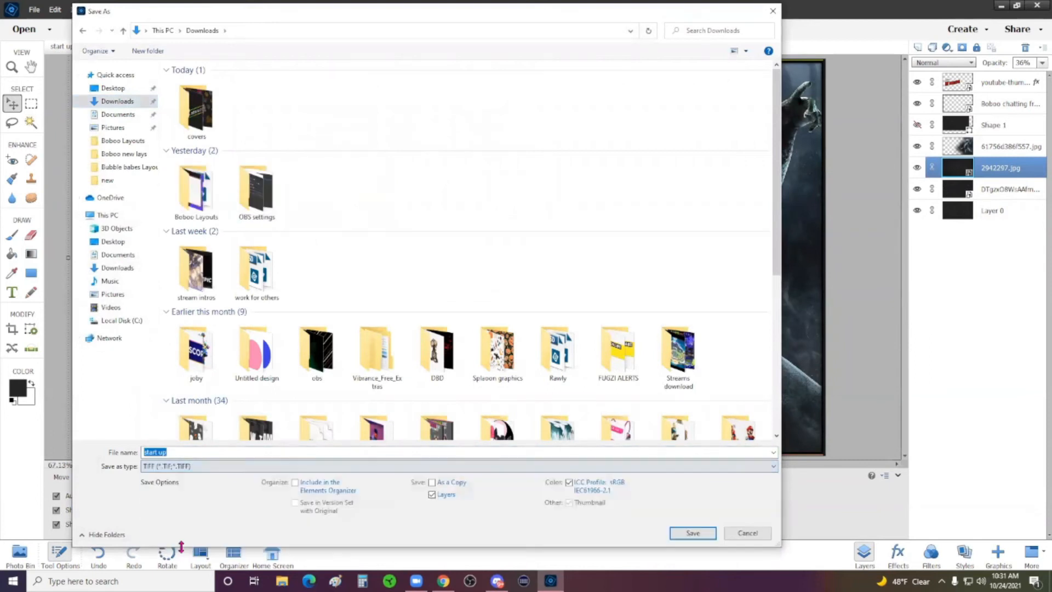
pyautogui.click(195, 466)
pyautogui.click(176, 542)
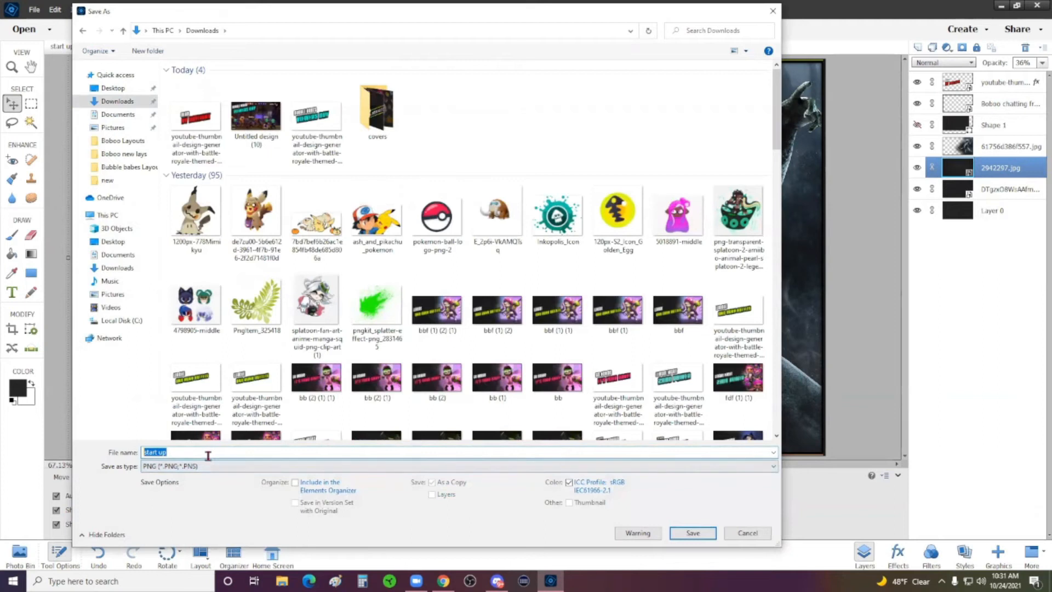
pyautogui.write('dbd')
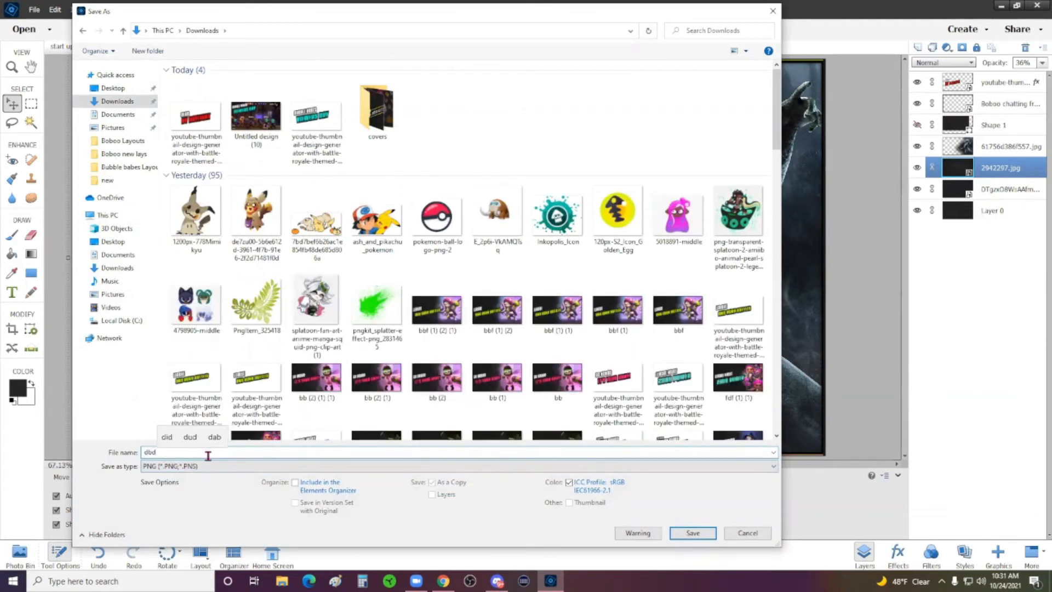
pyautogui.write('2')
pyautogui.click(679, 533)
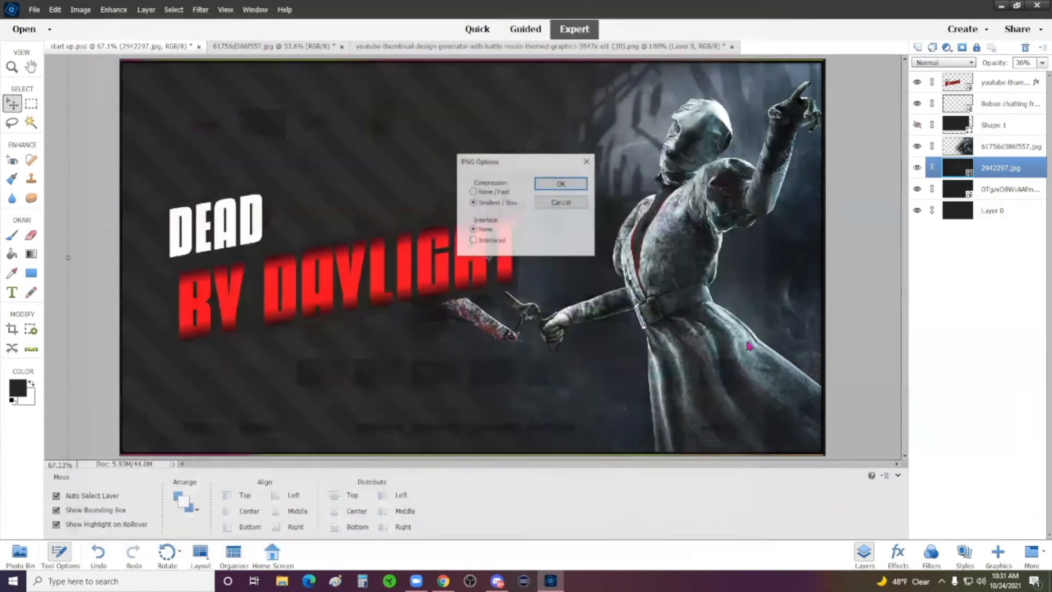
pyautogui.click(542, 183)
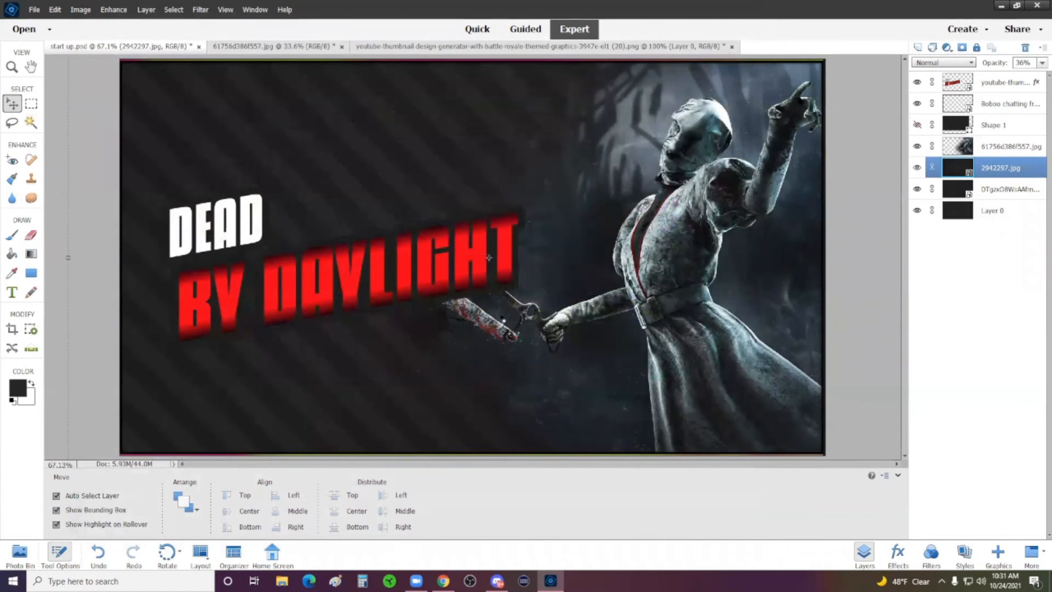
# Step: Switch to Chrome and open the bookmarked ResizePixel image editor in a new tab
pyautogui.moveTo(443, 581)
pyautogui.click(442, 538)
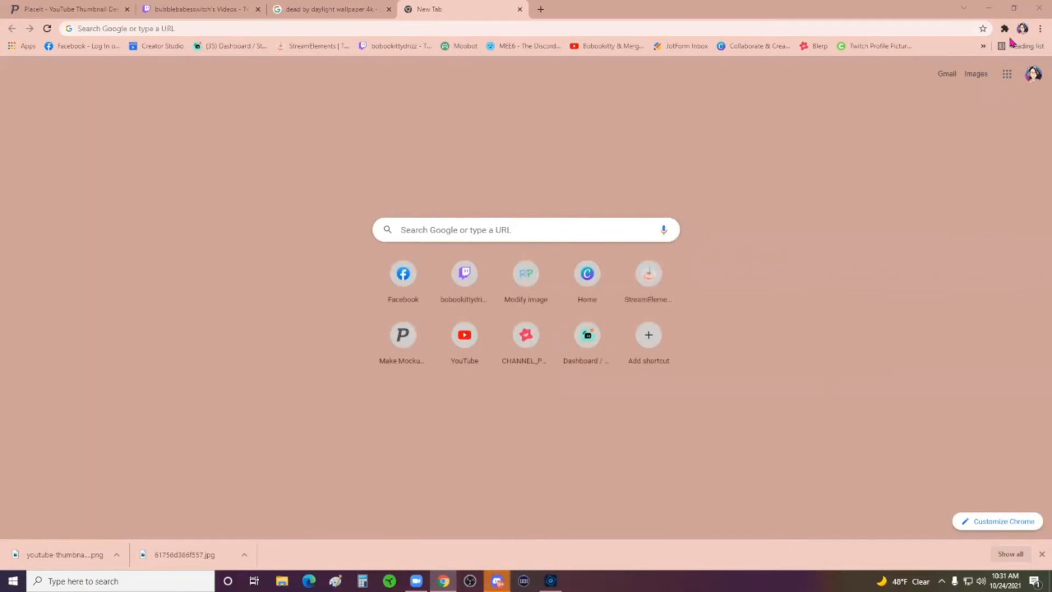
pyautogui.click(983, 46)
pyautogui.scroll(-5, 838, 477)
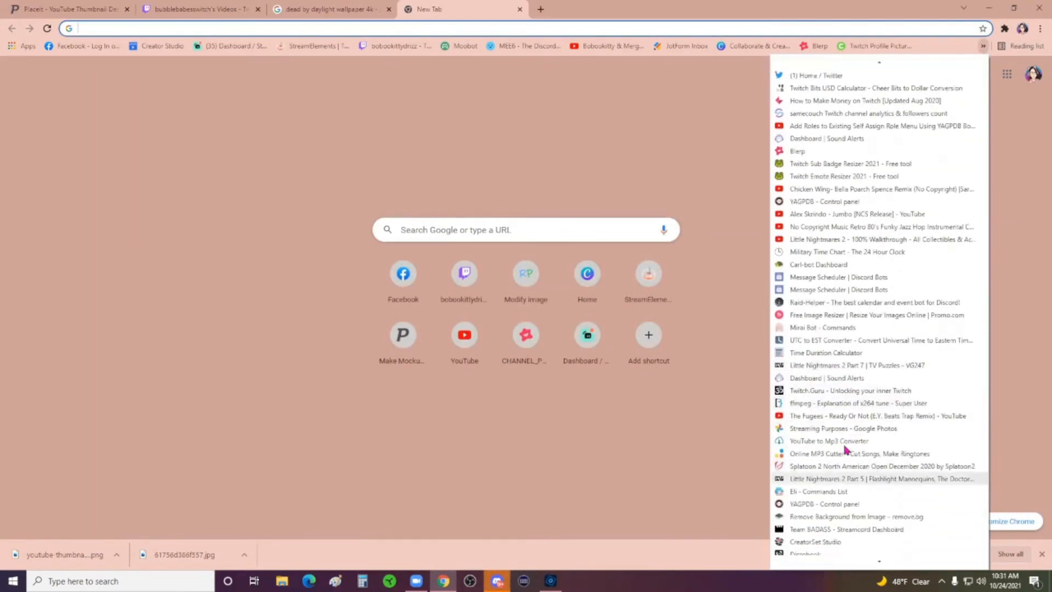
pyautogui.scroll(-1, 835, 471)
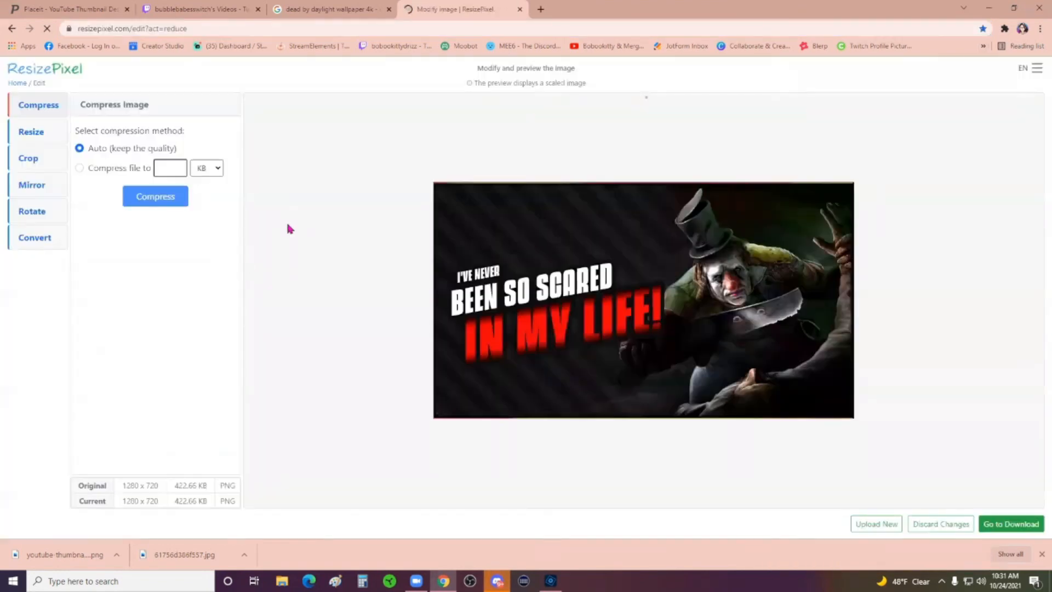
# Step: Return to the ResizePixel start page and upload the exported Dead by Daylight thumbnail
pyautogui.click(26, 70)
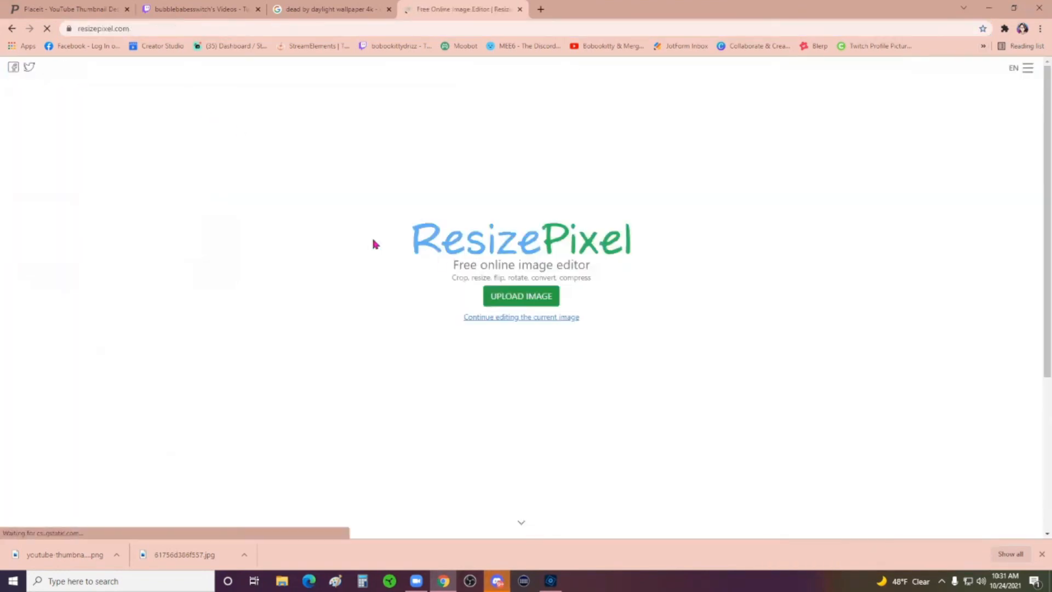
pyautogui.moveTo(503, 191); pyautogui.dragTo(495, 318)
pyautogui.click(282, 233)
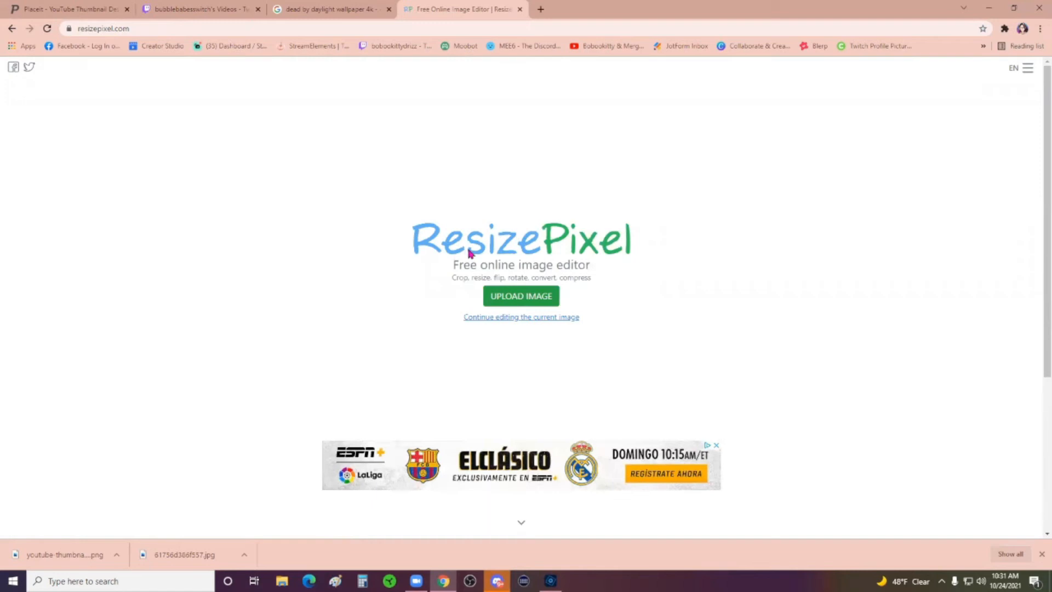
pyautogui.click(534, 300)
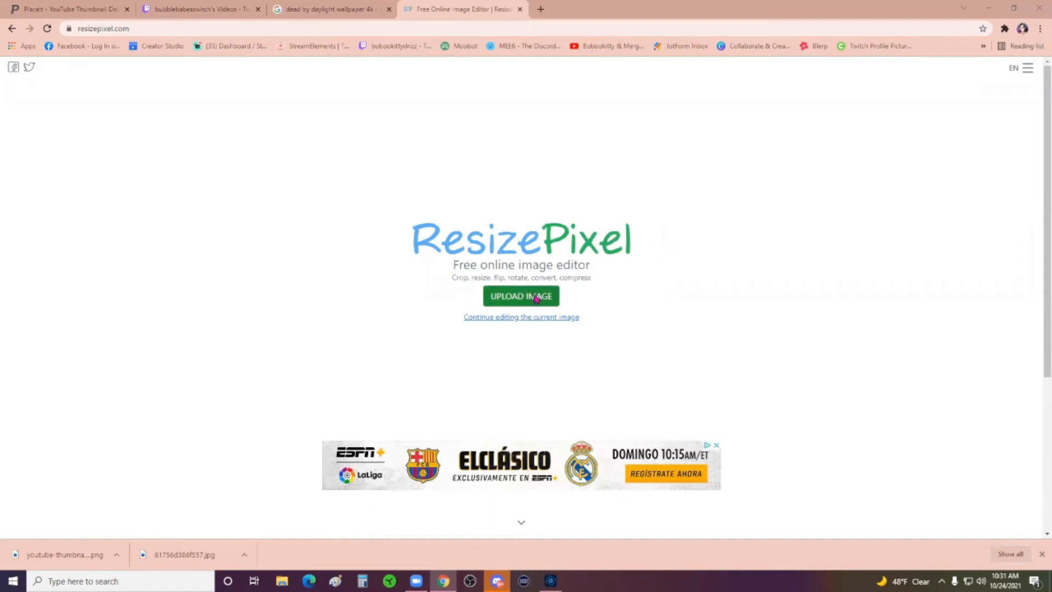
pyautogui.doubleClick(134, 127)
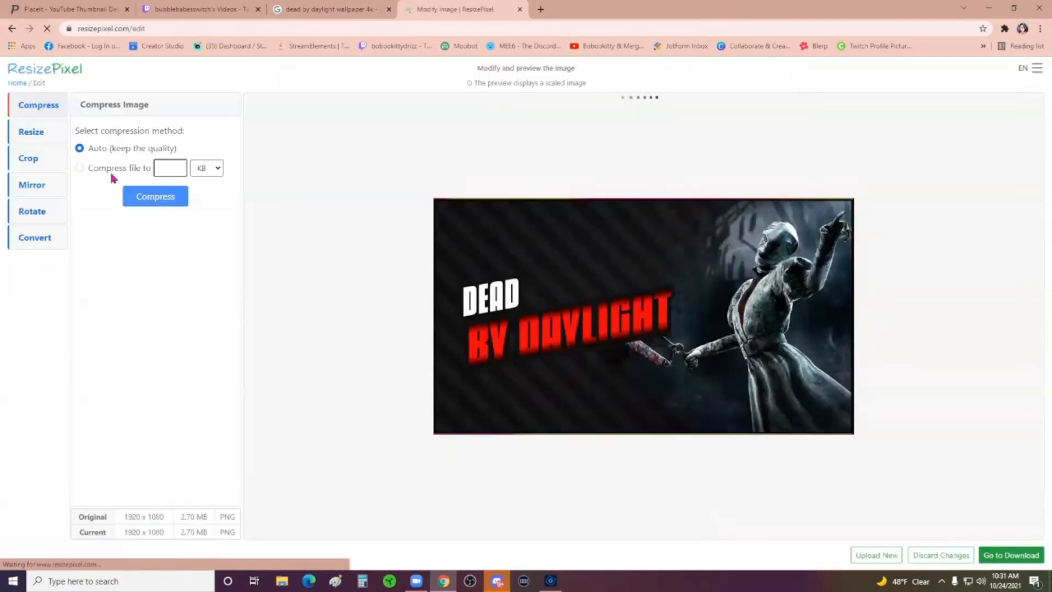
# Step: Resize the image to 1280 wide by 720 high with the fixed aspect ratio turned off
pyautogui.click(46, 134)
pyautogui.click(85, 181)
pyautogui.moveTo(134, 162); pyautogui.dragTo(42, 169)
pyautogui.write('1280')
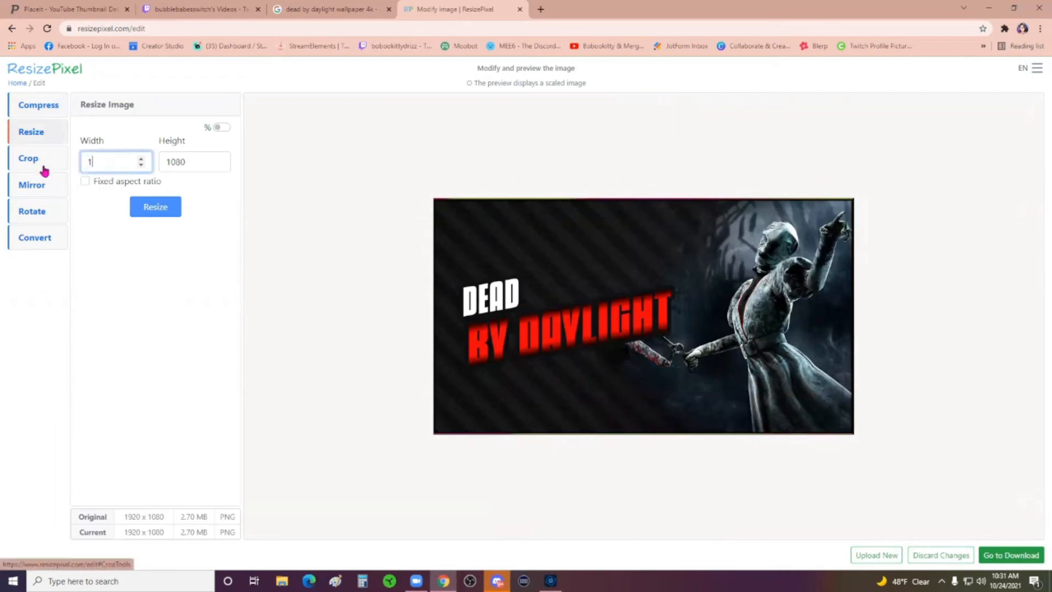
pyautogui.press('Tab')
pyautogui.write('720')
pyautogui.click(156, 212)
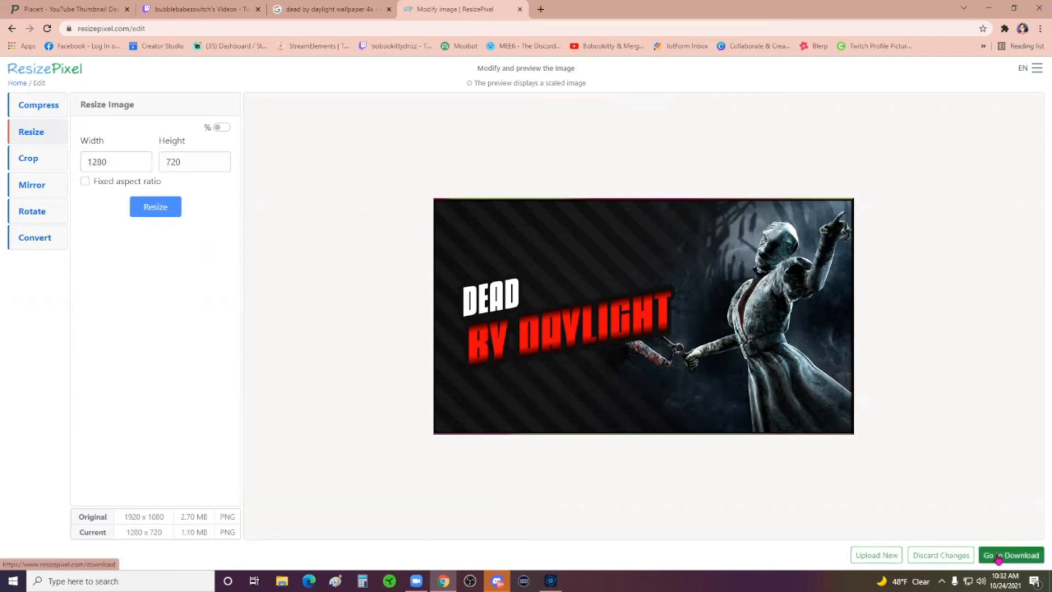
# Step: Download the resized thumbnail from ResizePixel, and upload that downloaded copy as a new image
pyautogui.click(997, 559)
pyautogui.click(1006, 558)
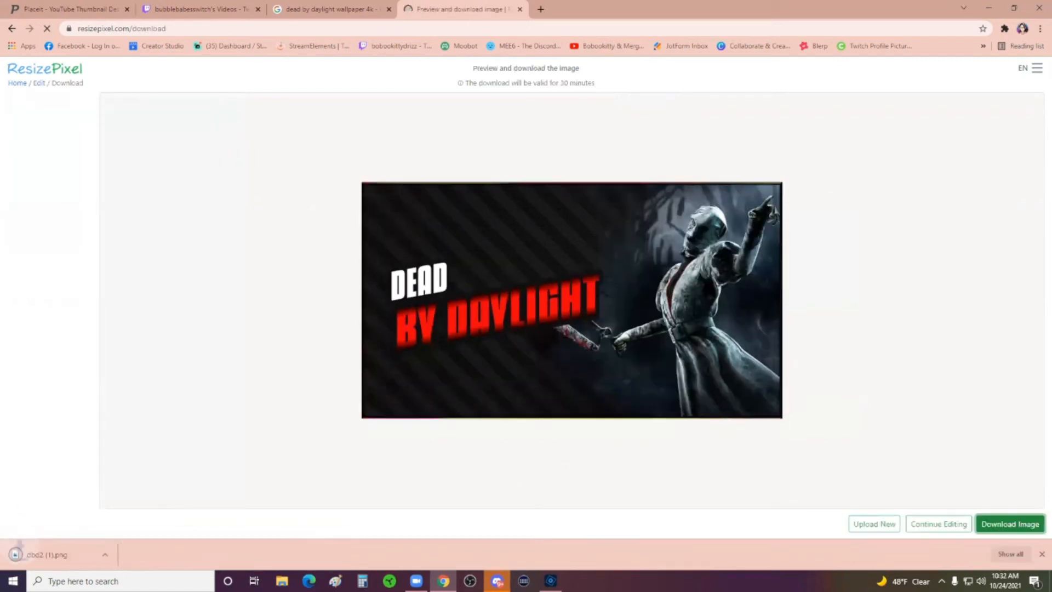
pyautogui.click(876, 525)
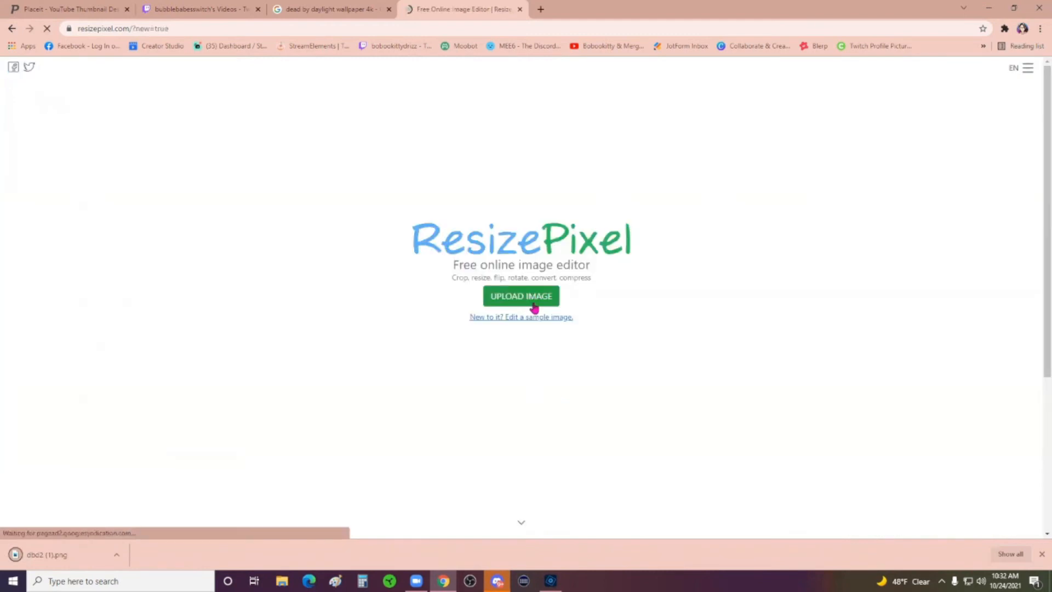
pyautogui.click(531, 300)
pyautogui.doubleClick(132, 125)
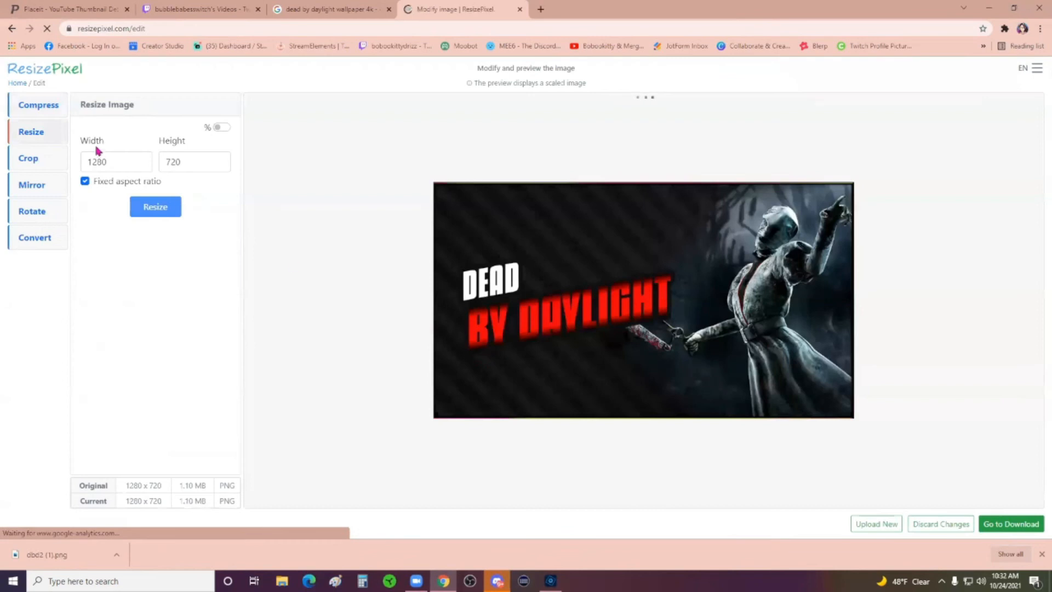
# Step: Compress the image with the Auto (keep the quality) method and download the compressed file
pyautogui.click(37, 110)
pyautogui.click(178, 168)
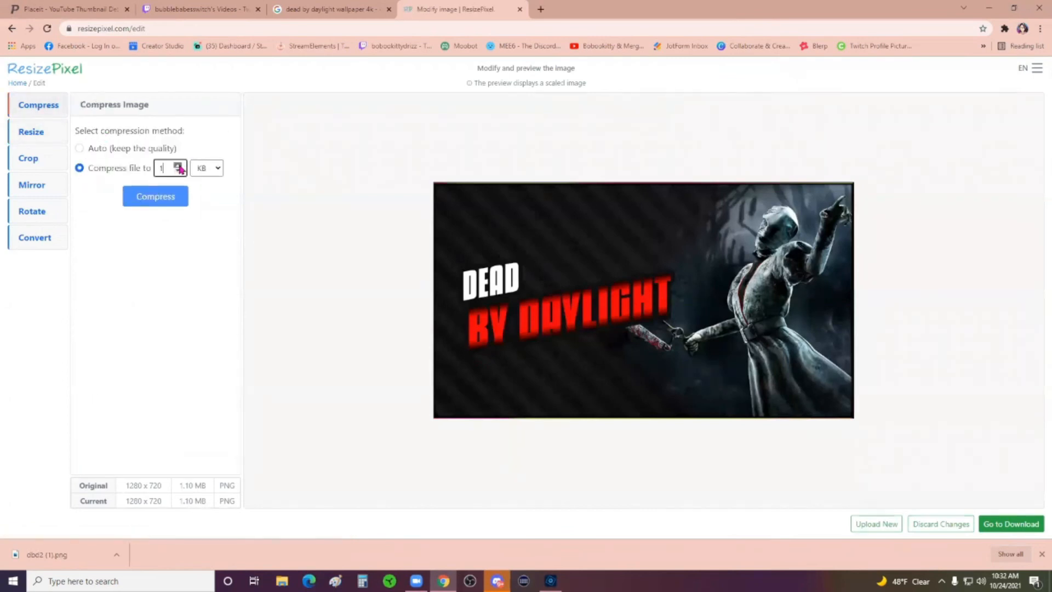
pyautogui.click(145, 148)
pyautogui.click(157, 198)
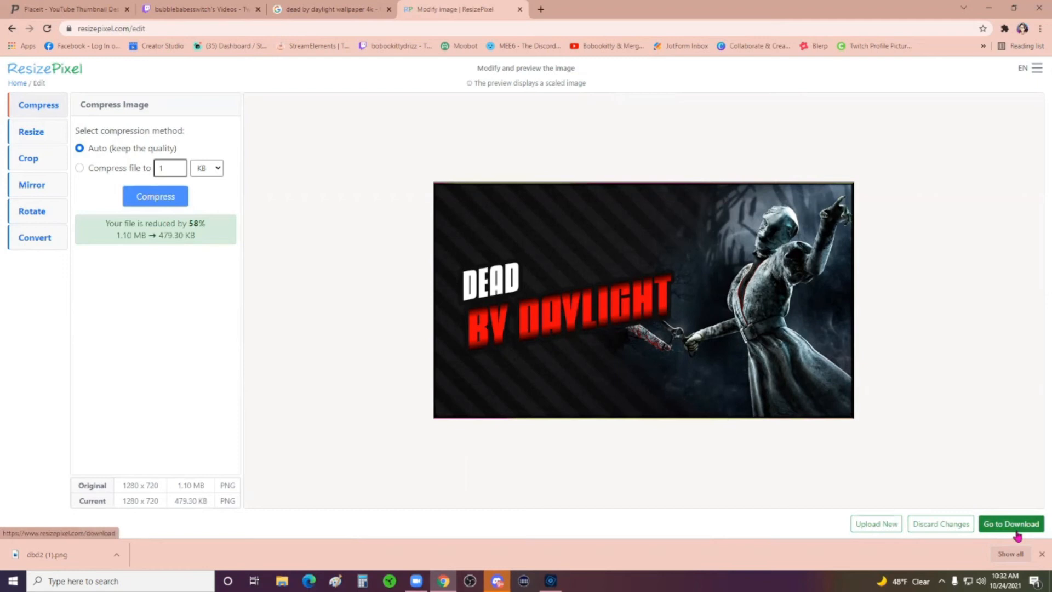
pyautogui.click(1017, 525)
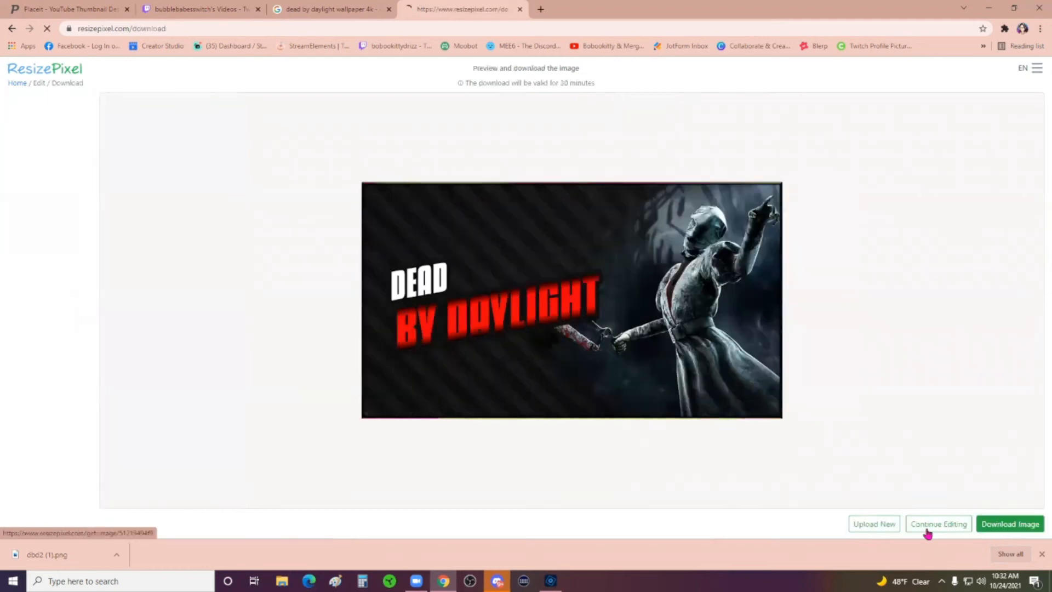
pyautogui.click(1010, 524)
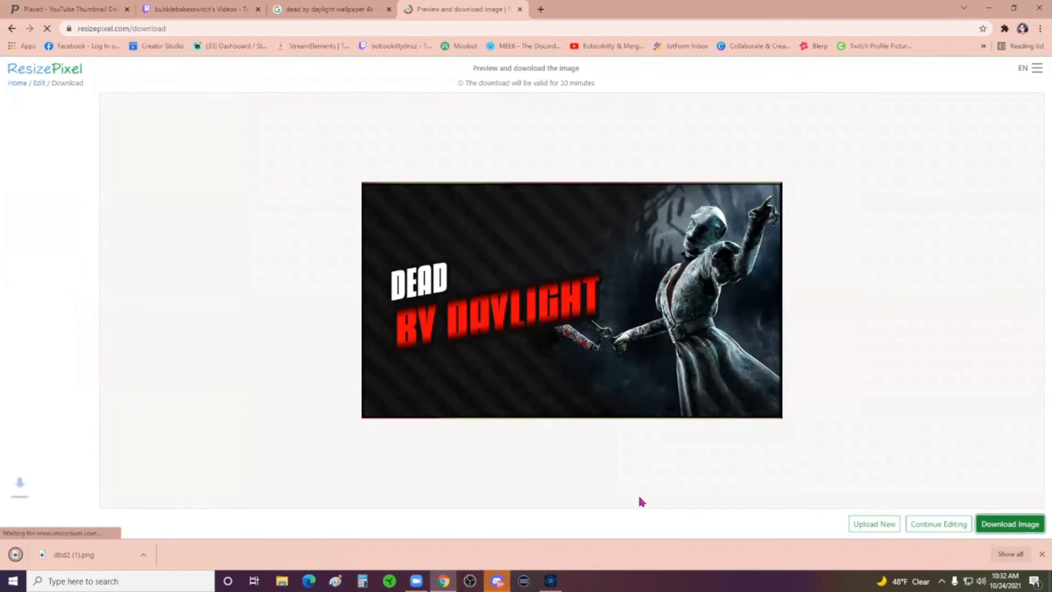
# Step: Switch to the Twitch channel, go to Video Producer, and open the October 22 "OPEN TO VIEWERS" broadcast for editing
pyautogui.click(203, 10)
pyautogui.click(1038, 70)
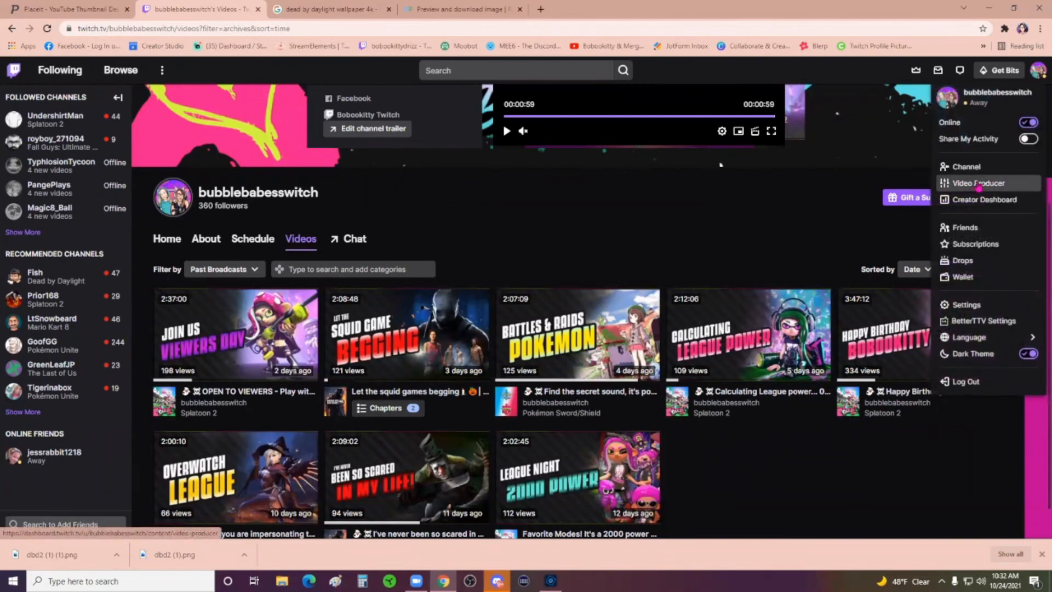
pyautogui.click(979, 185)
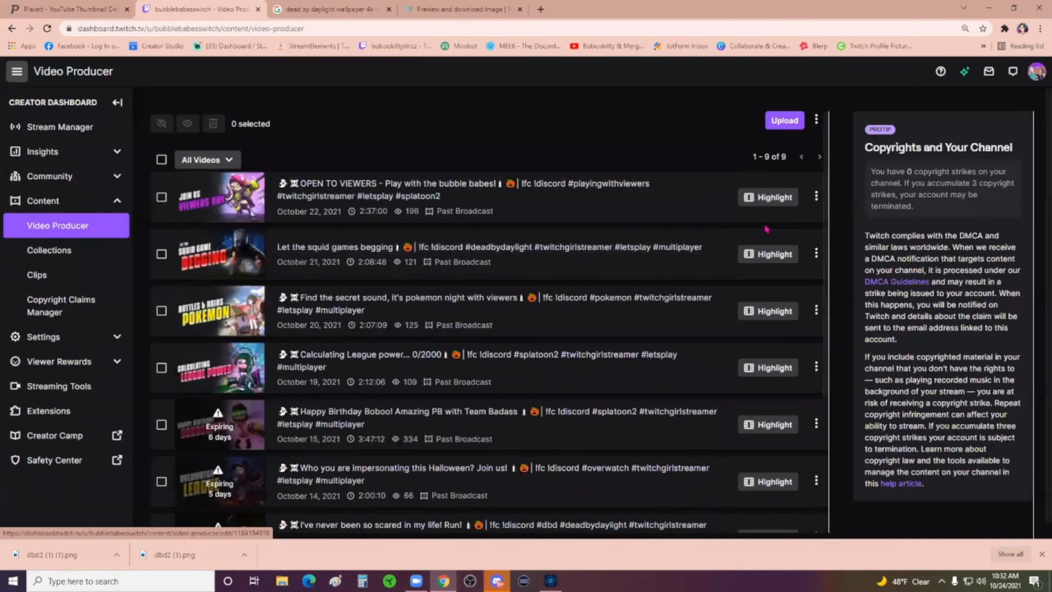
pyautogui.click(816, 196)
pyautogui.click(737, 238)
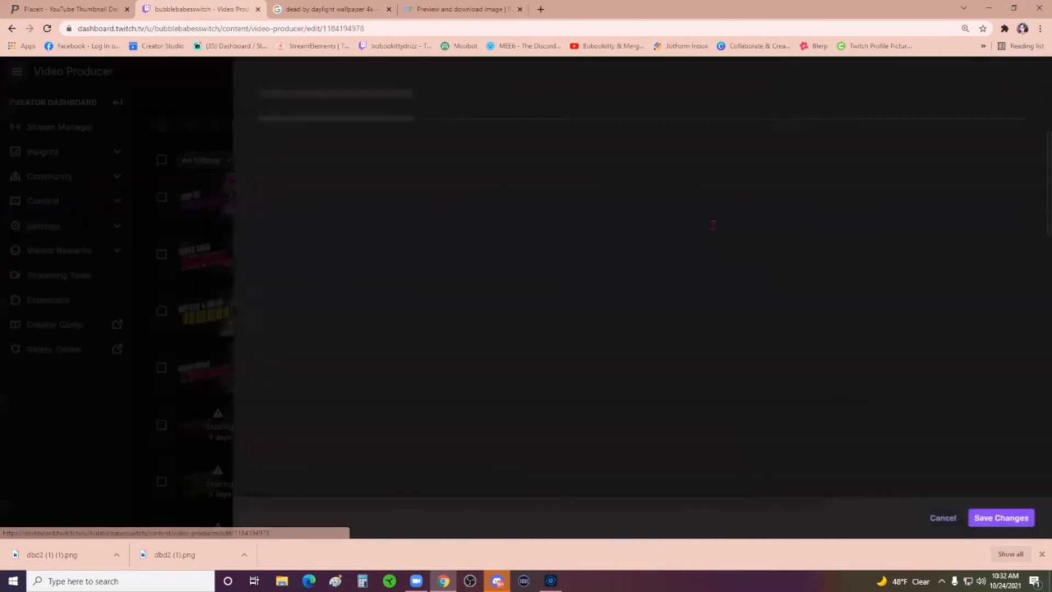
# Step: Remove the video's current custom thumbnail and upload the compressed Dead by Daylight image in its place
pyautogui.scroll(-3, 593, 370)
pyautogui.scroll(-2, 593, 370)
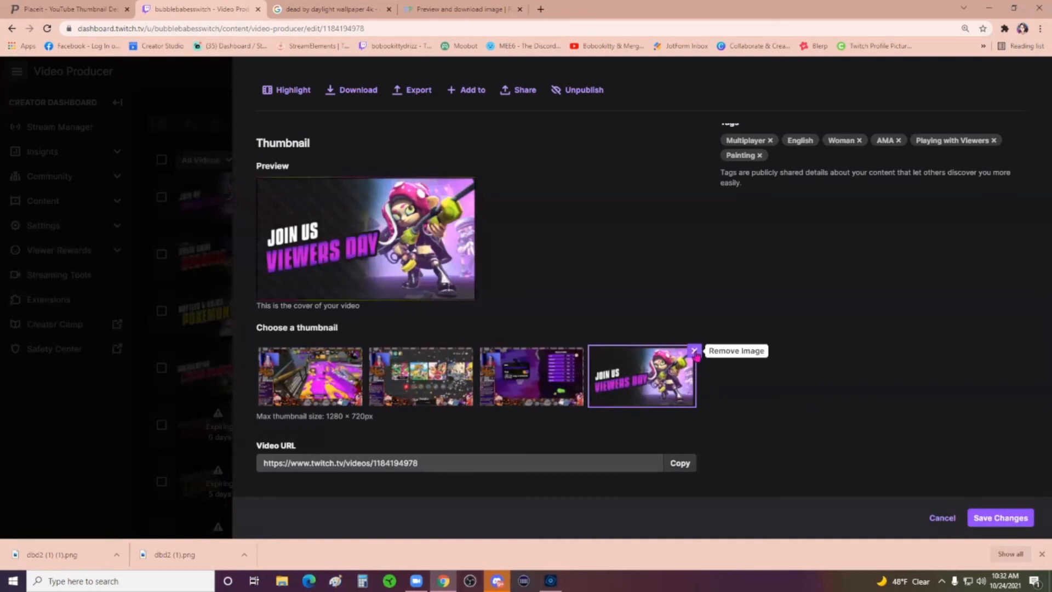
pyautogui.click(694, 352)
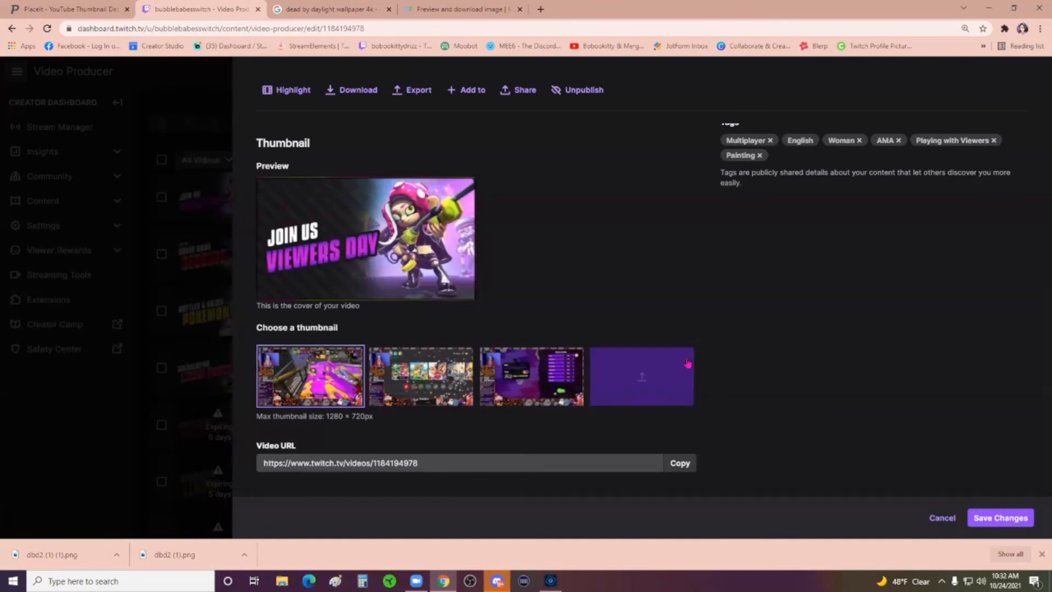
pyautogui.click(652, 378)
pyautogui.doubleClick(122, 111)
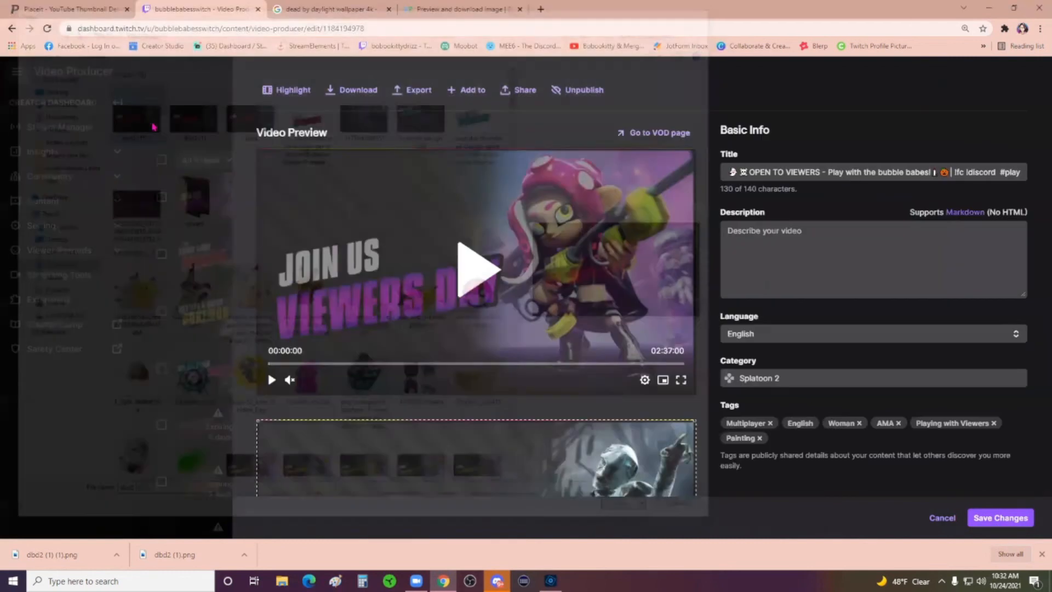
pyautogui.scroll(-4, 526, 338)
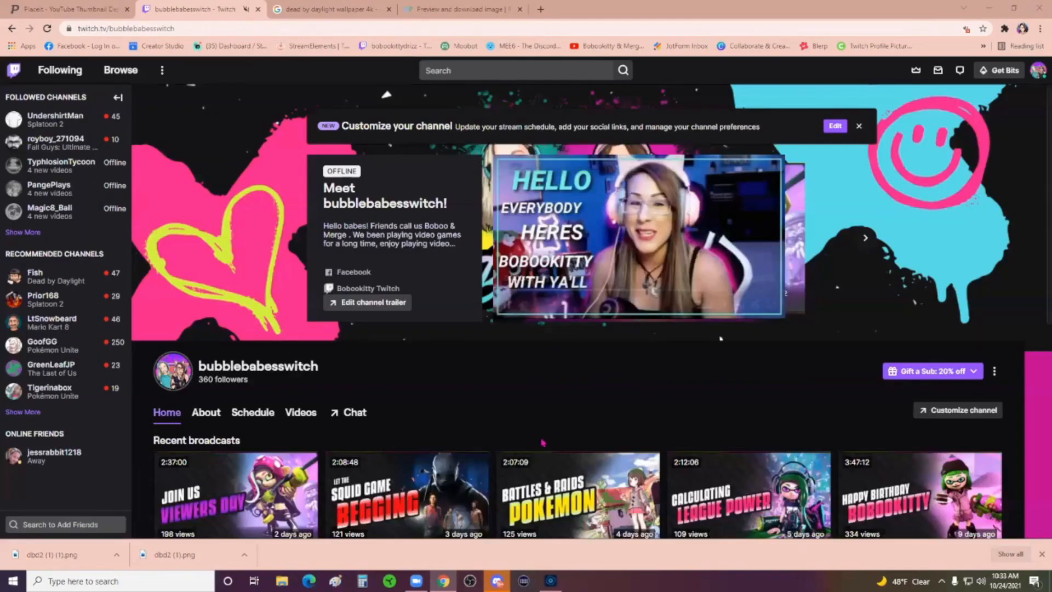
# Step: Show all recent broadcasts in the channel's videos section and look over their custom thumbnails
pyautogui.scroll(-2, 549, 329)
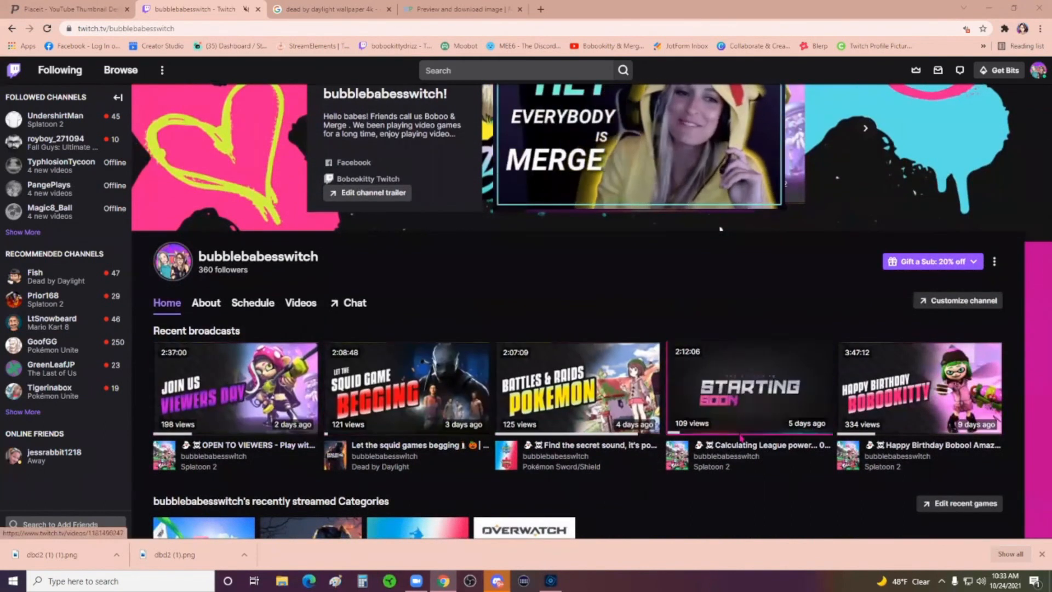
pyautogui.click(301, 303)
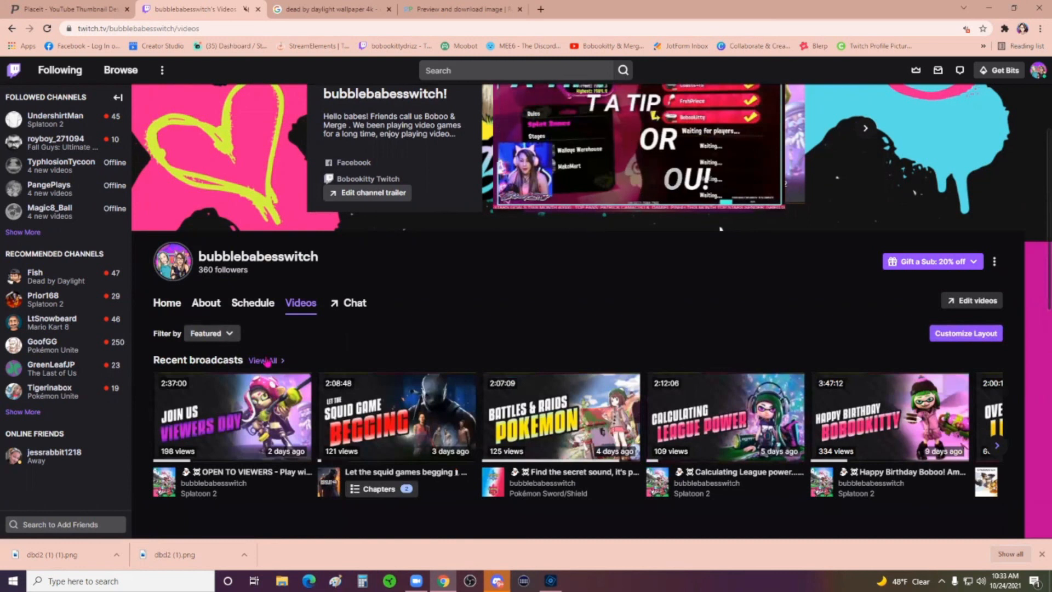
pyautogui.click(267, 361)
pyautogui.scroll(-2, 766, 414)
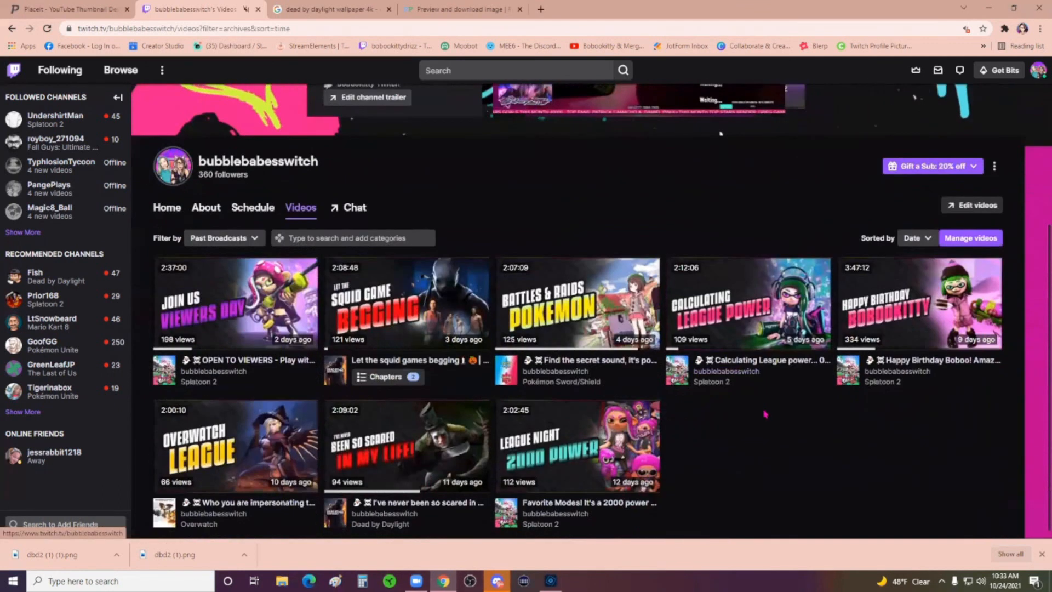